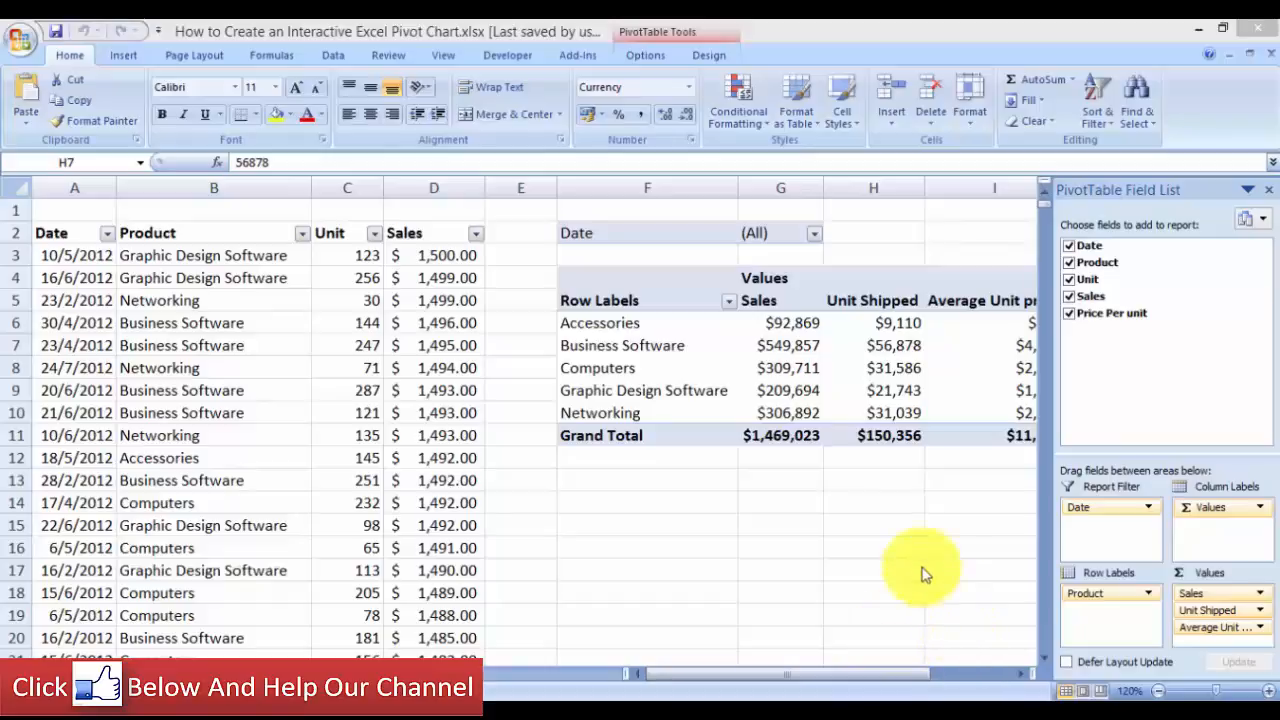
- Examine the pivot table's Sales, Unit Shipped and Average Unit price values for each product
left_click(894, 526)
left_click(820, 523)
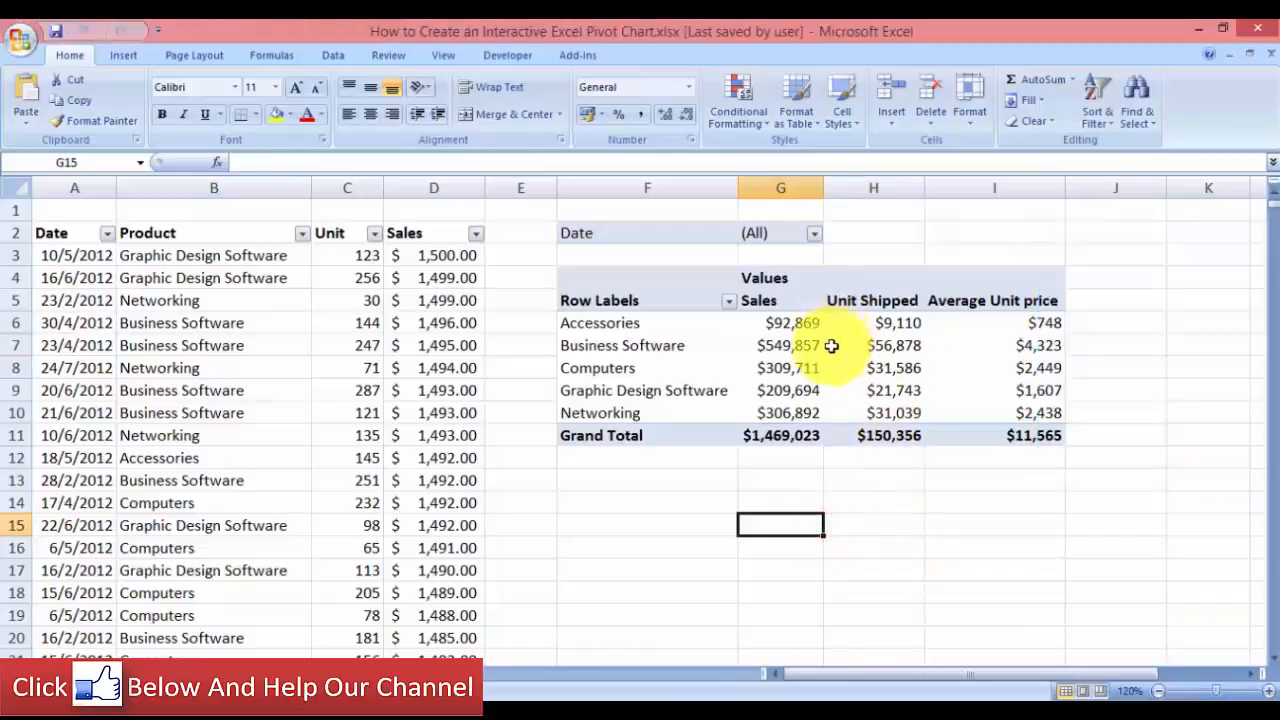
mouse_move(831, 346)
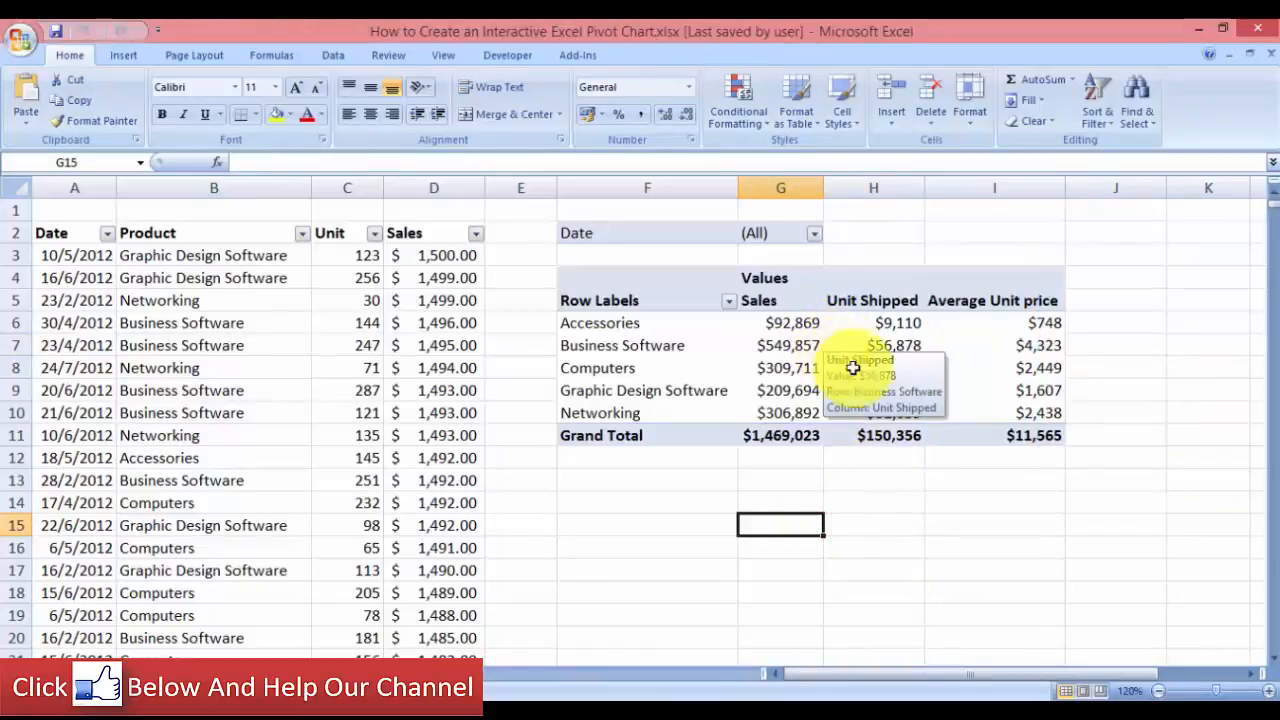
mouse_move(842, 426)
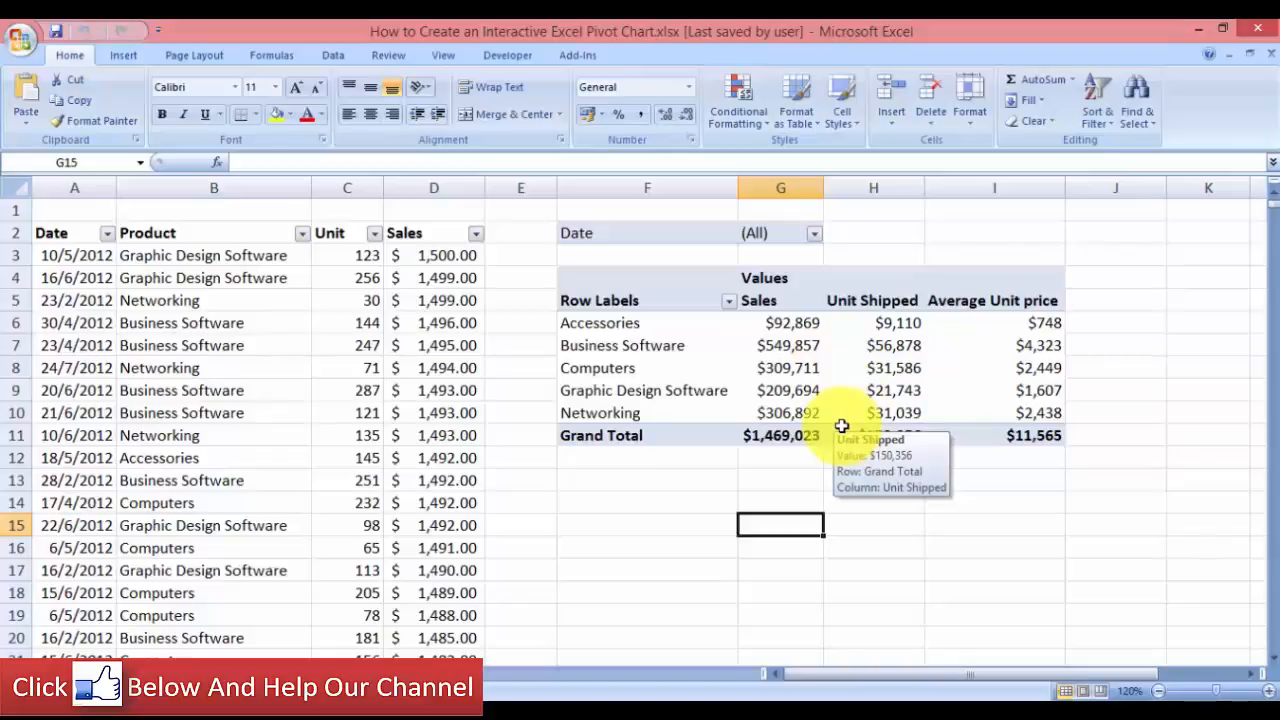
left_click(814, 323)
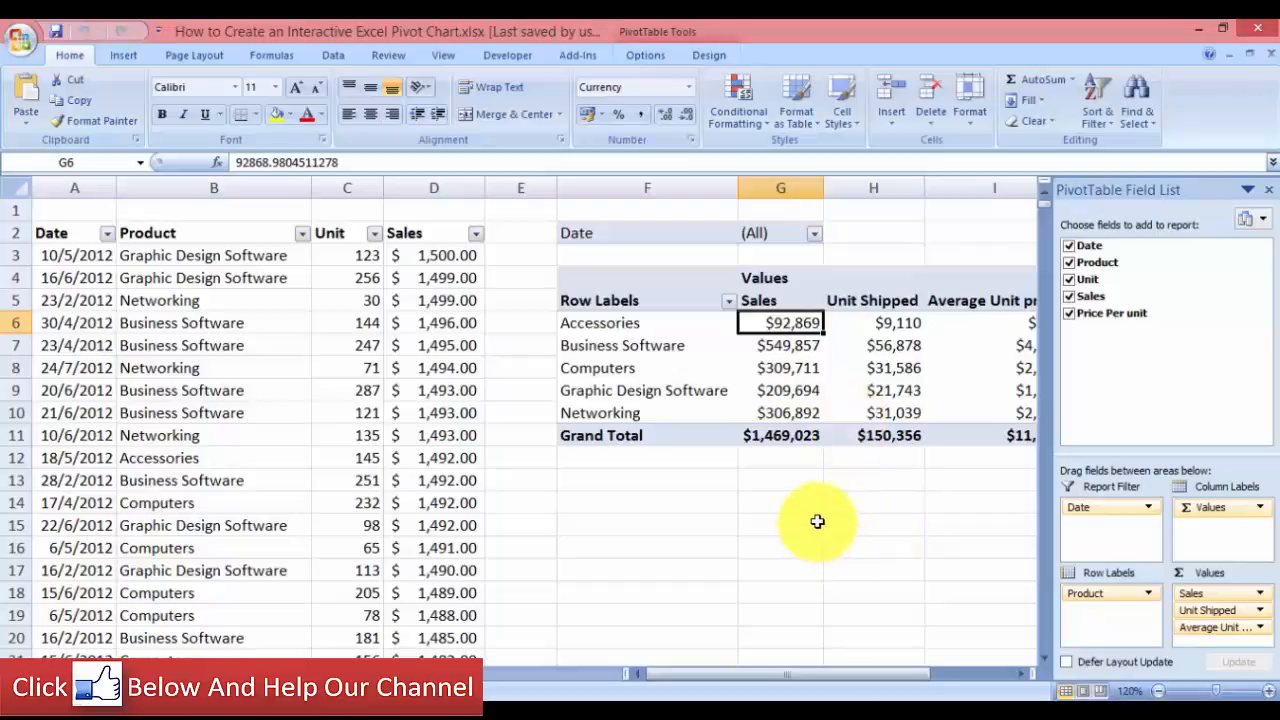
left_click(817, 521)
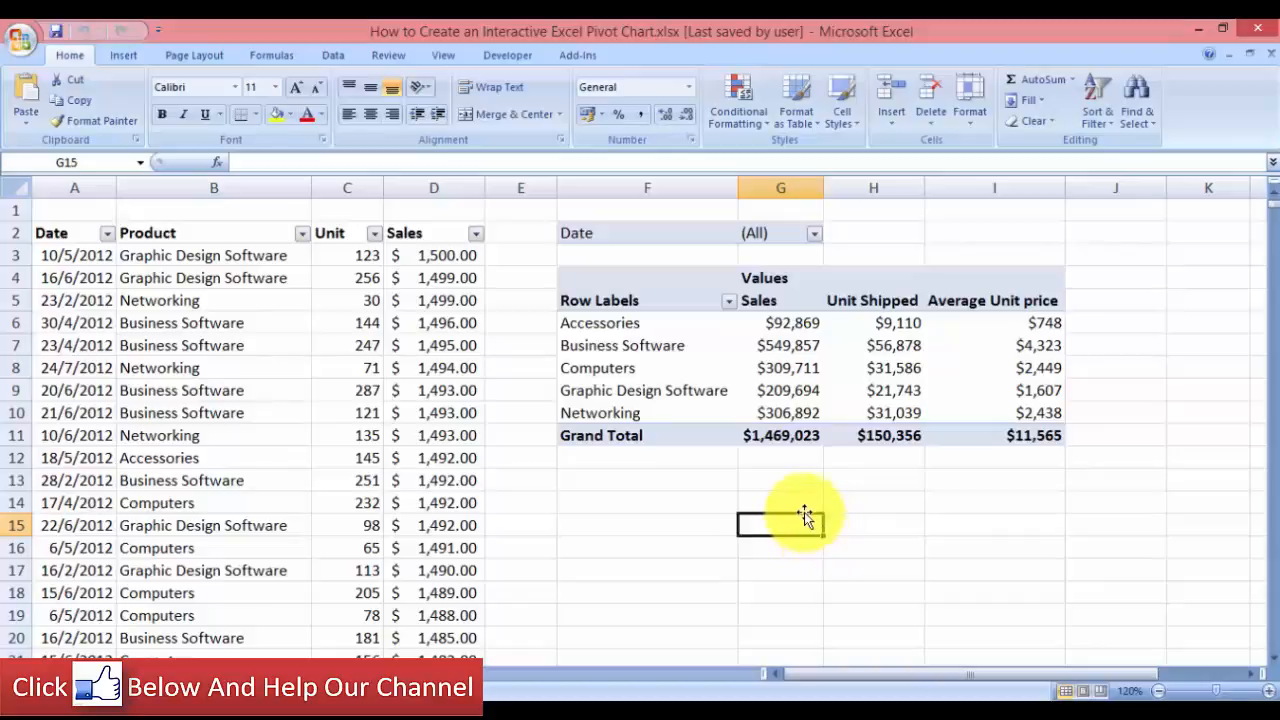
mouse_move(792, 445)
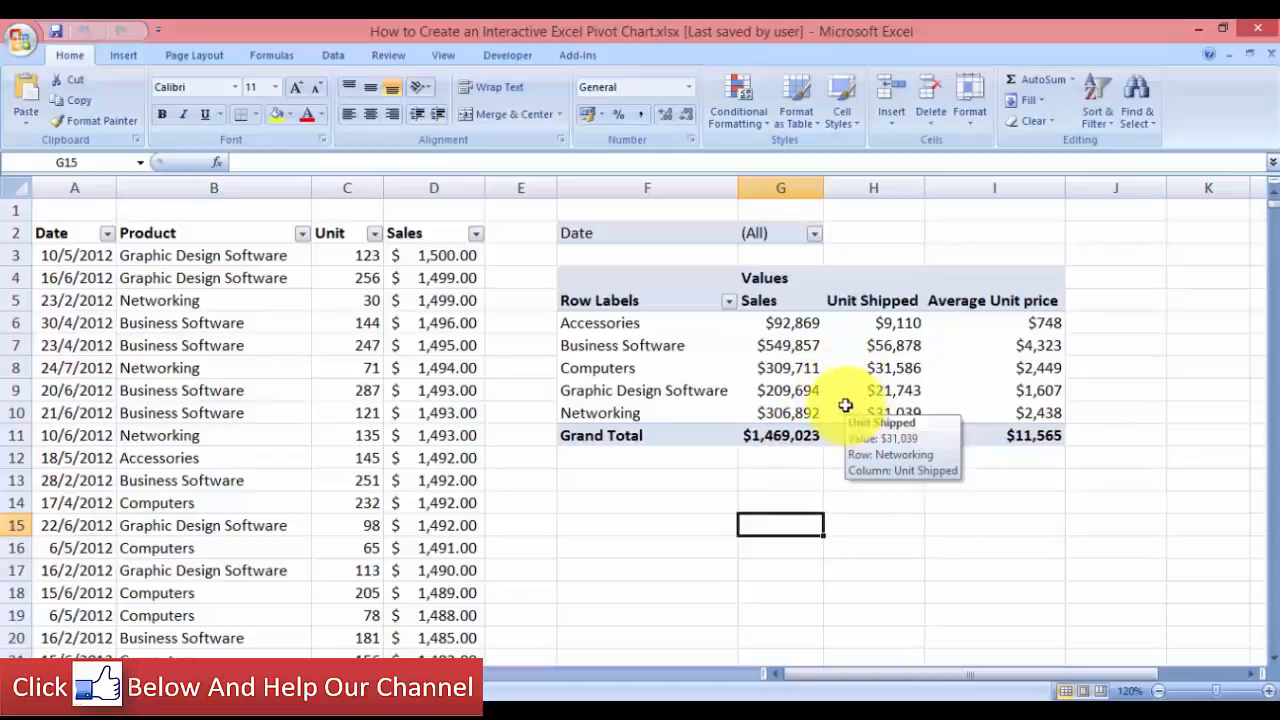
left_click(137, 277)
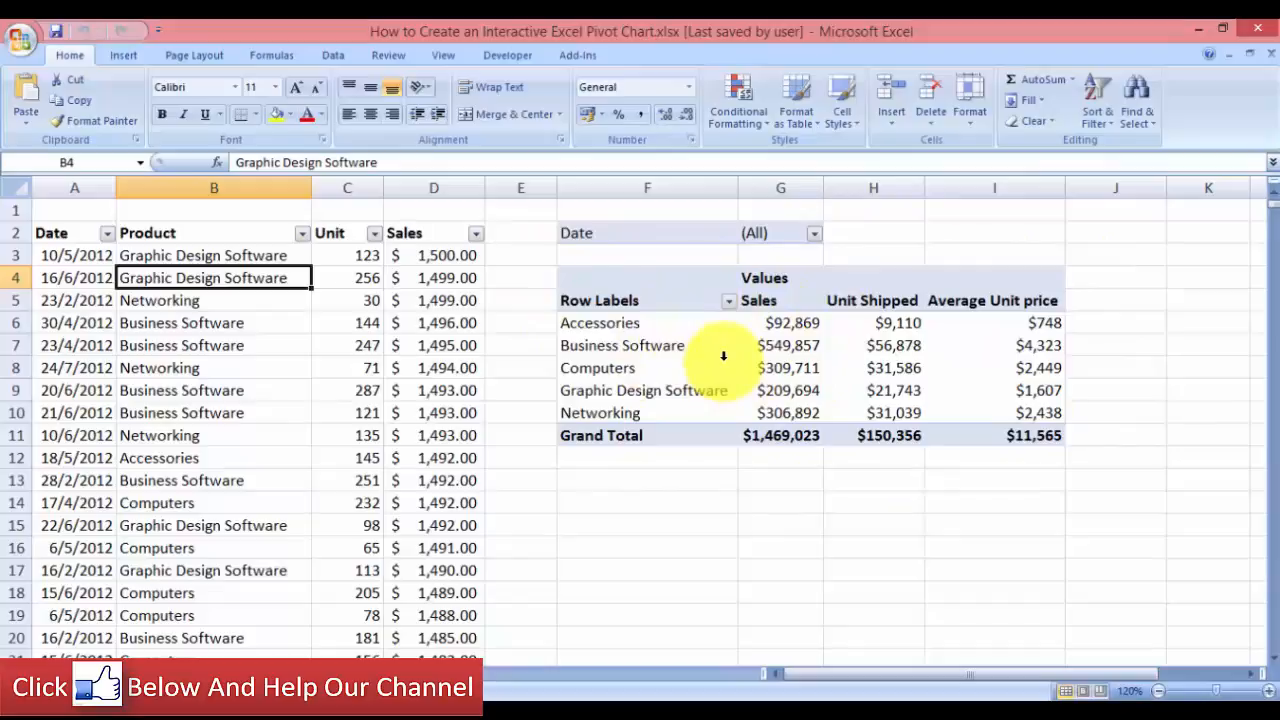
left_click(124, 58)
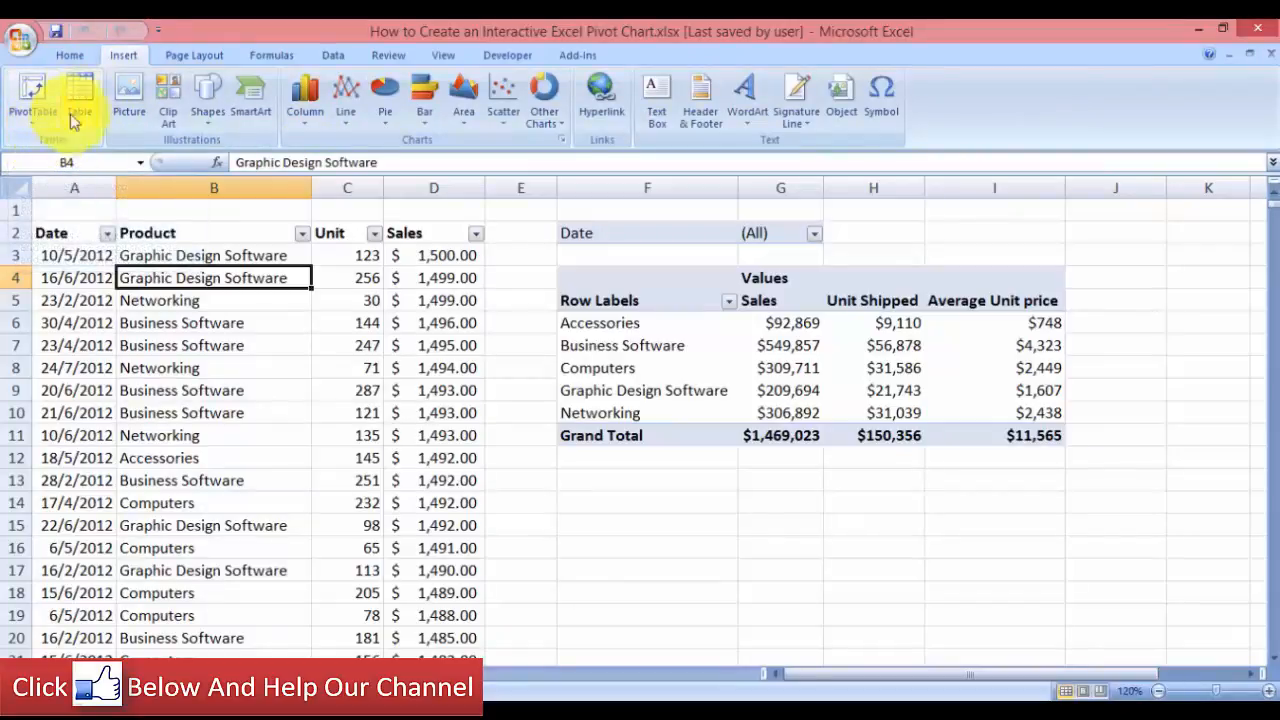
left_click(72, 55)
left_click(128, 63)
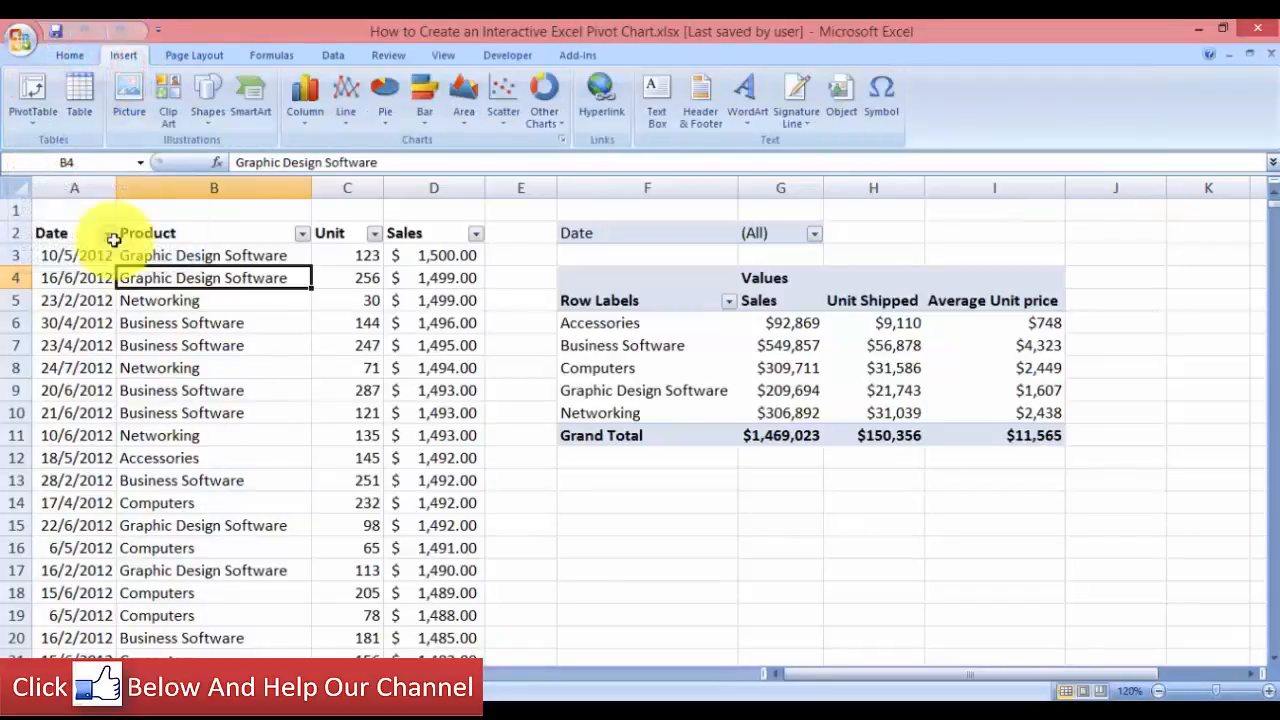
left_click(34, 124)
left_click(70, 163)
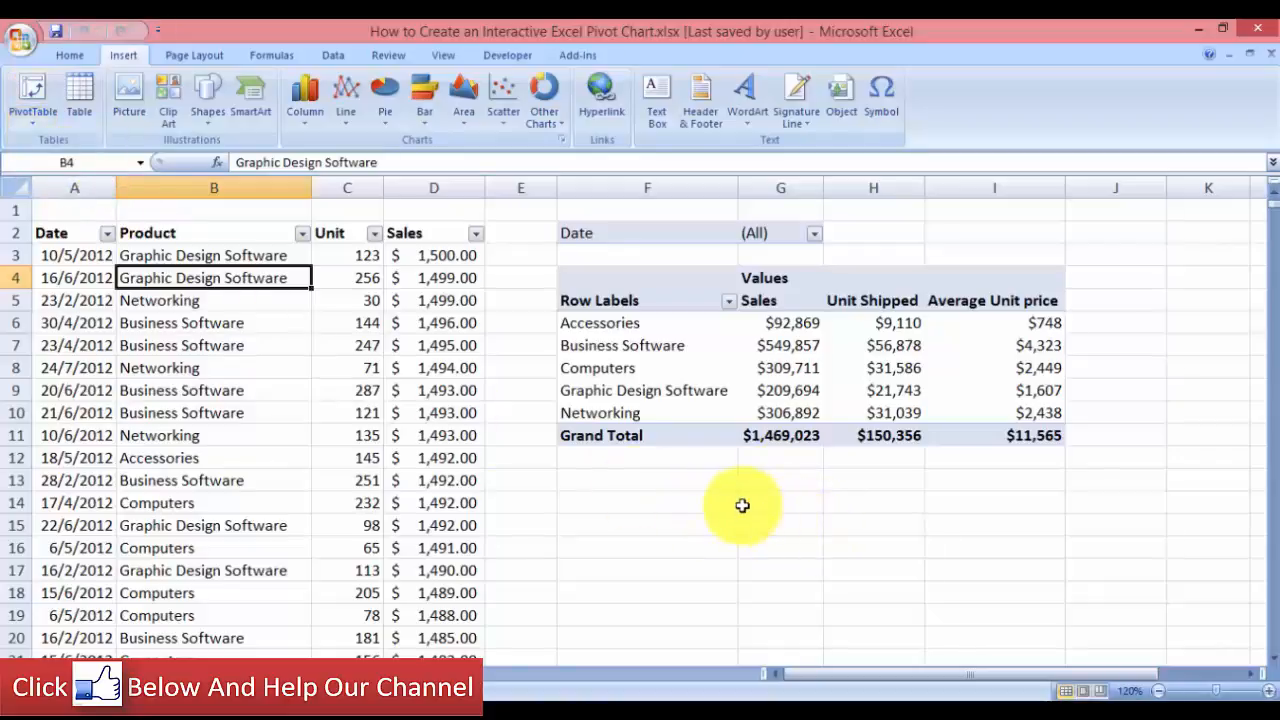
mouse_move(739, 391)
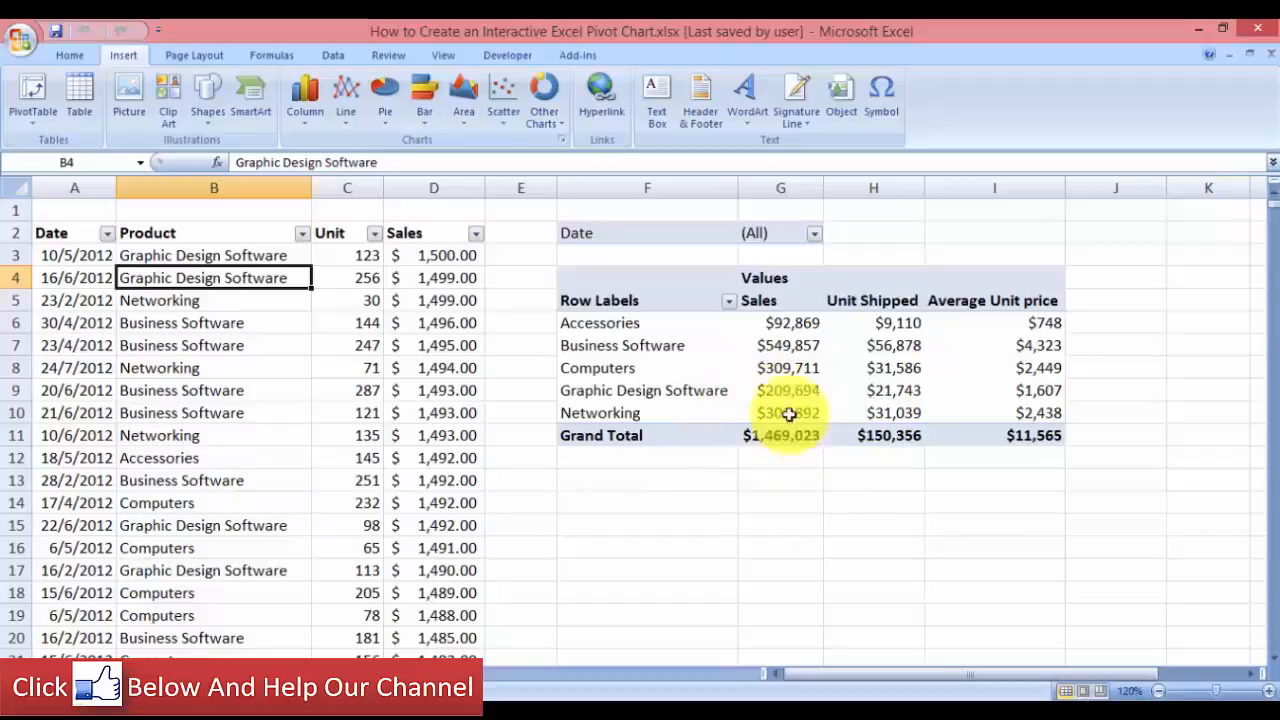
left_click(785, 345)
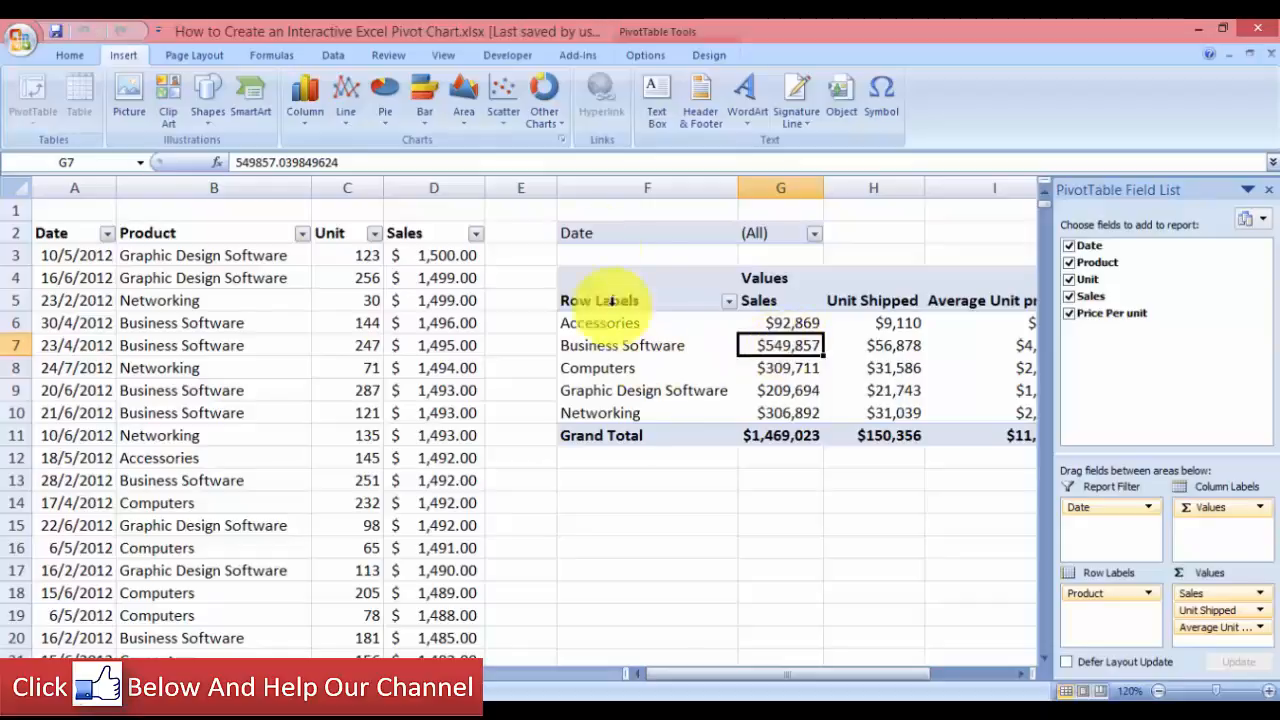
left_click(655, 57)
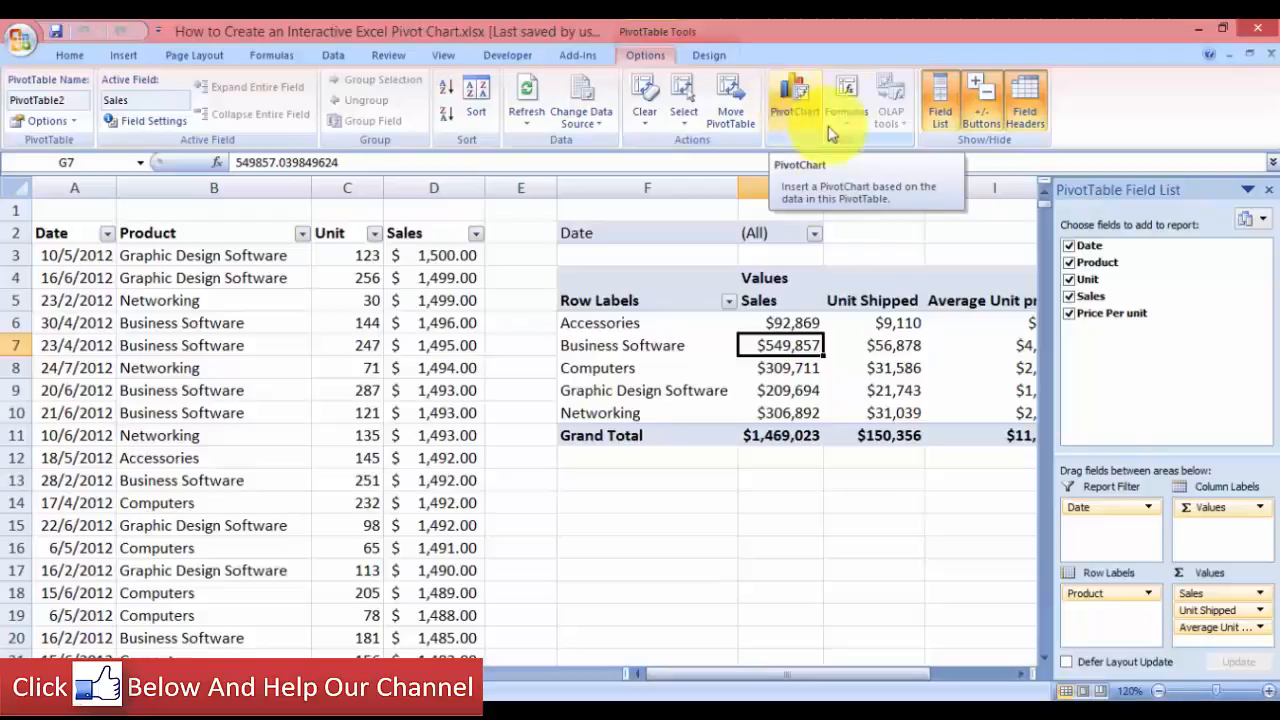
left_click(248, 345)
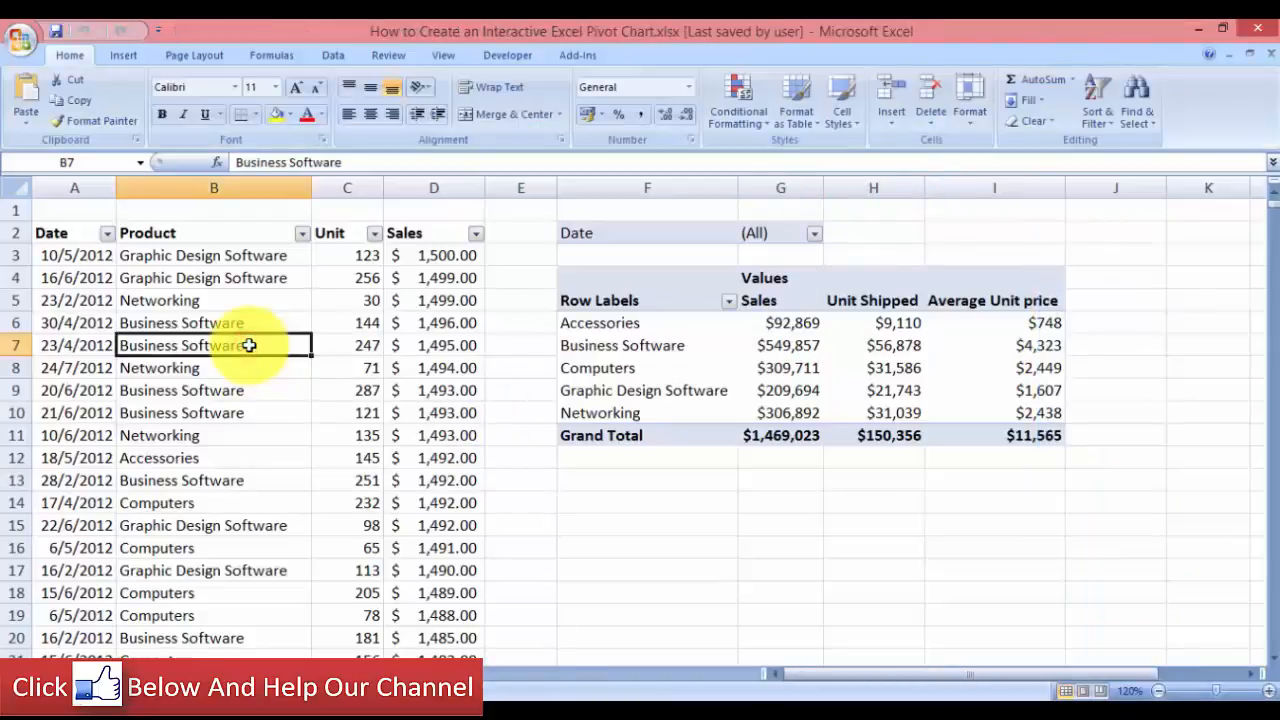
left_click(124, 56)
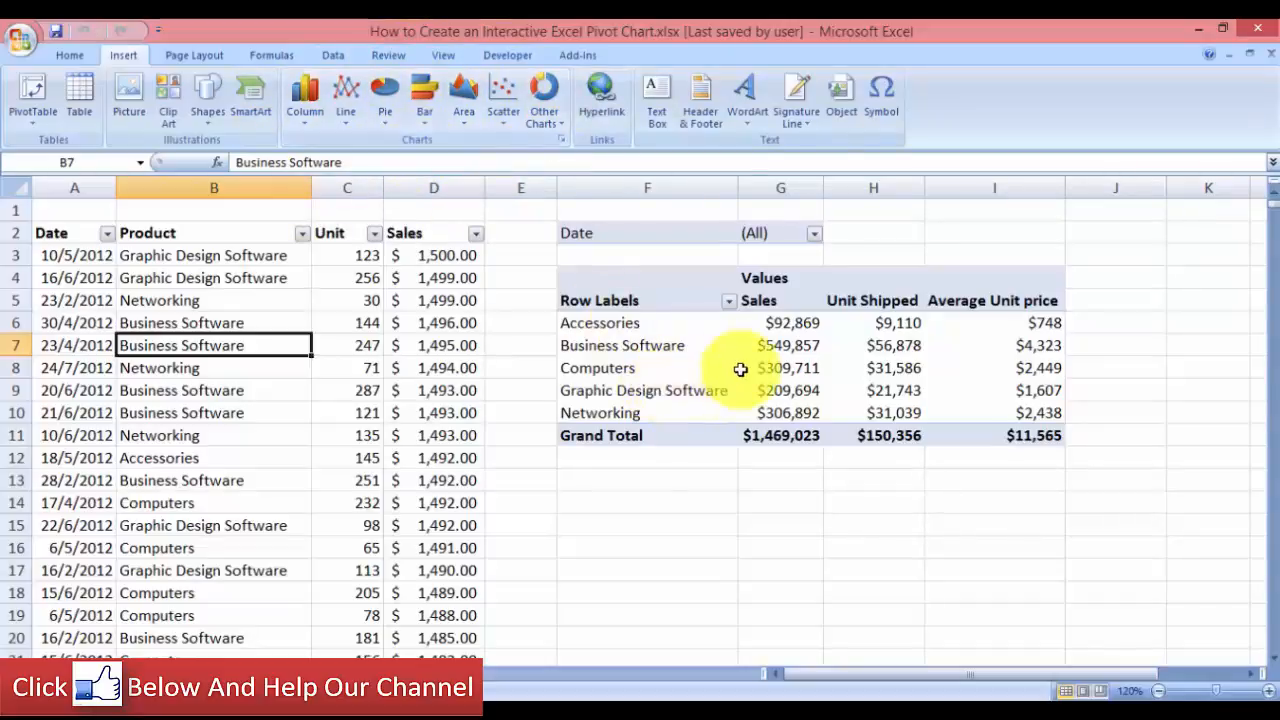
- Insert a clustered column PivotChart based on the existing pivot table
left_click(789, 346)
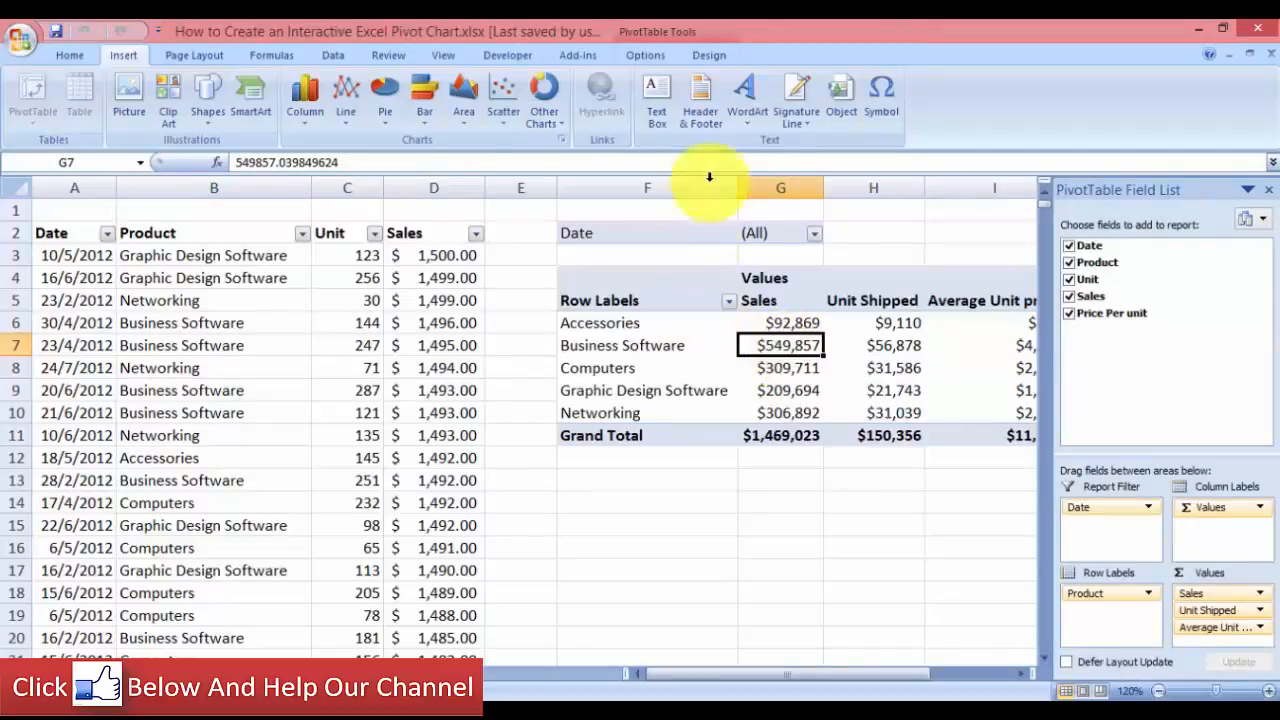
left_click(659, 56)
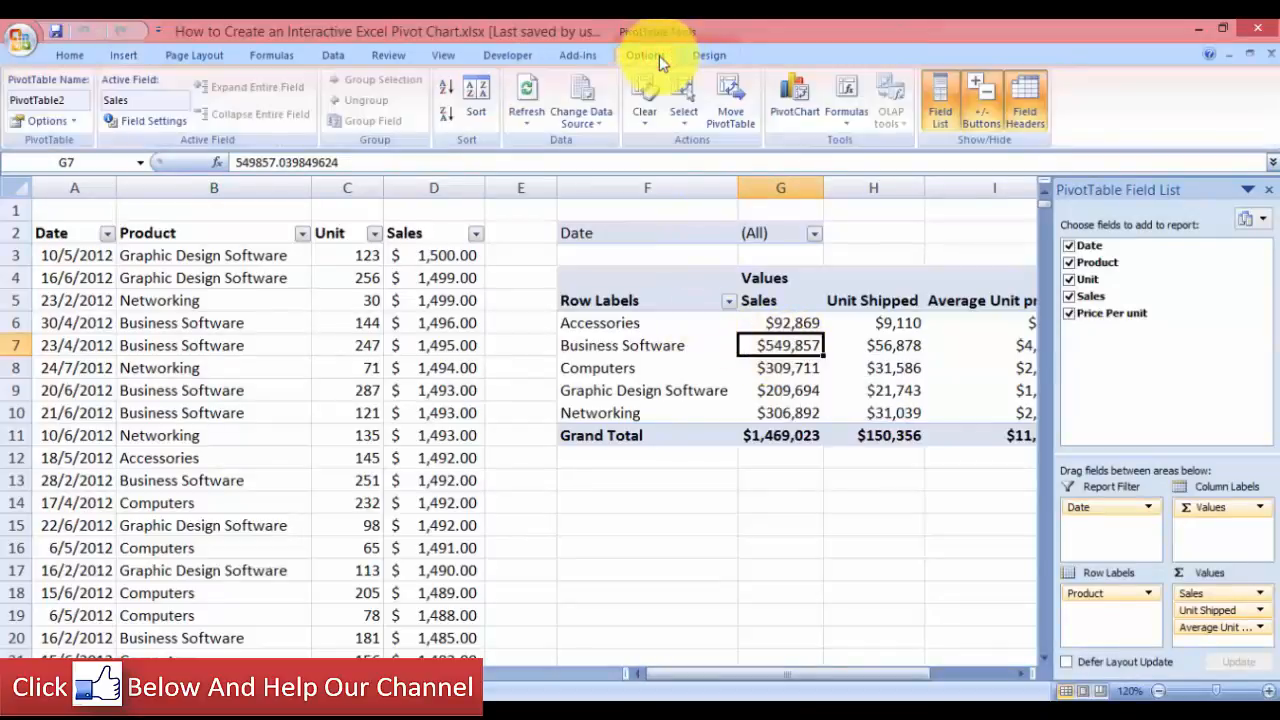
left_click(797, 112)
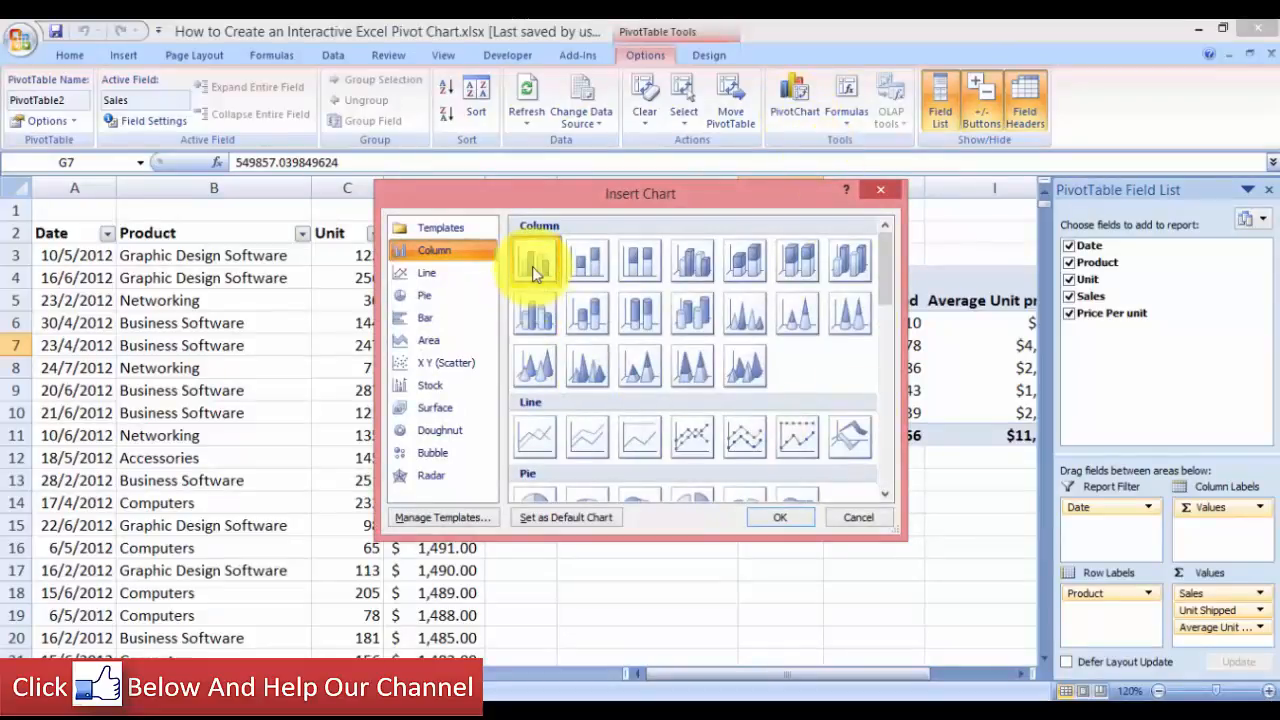
left_click(794, 517)
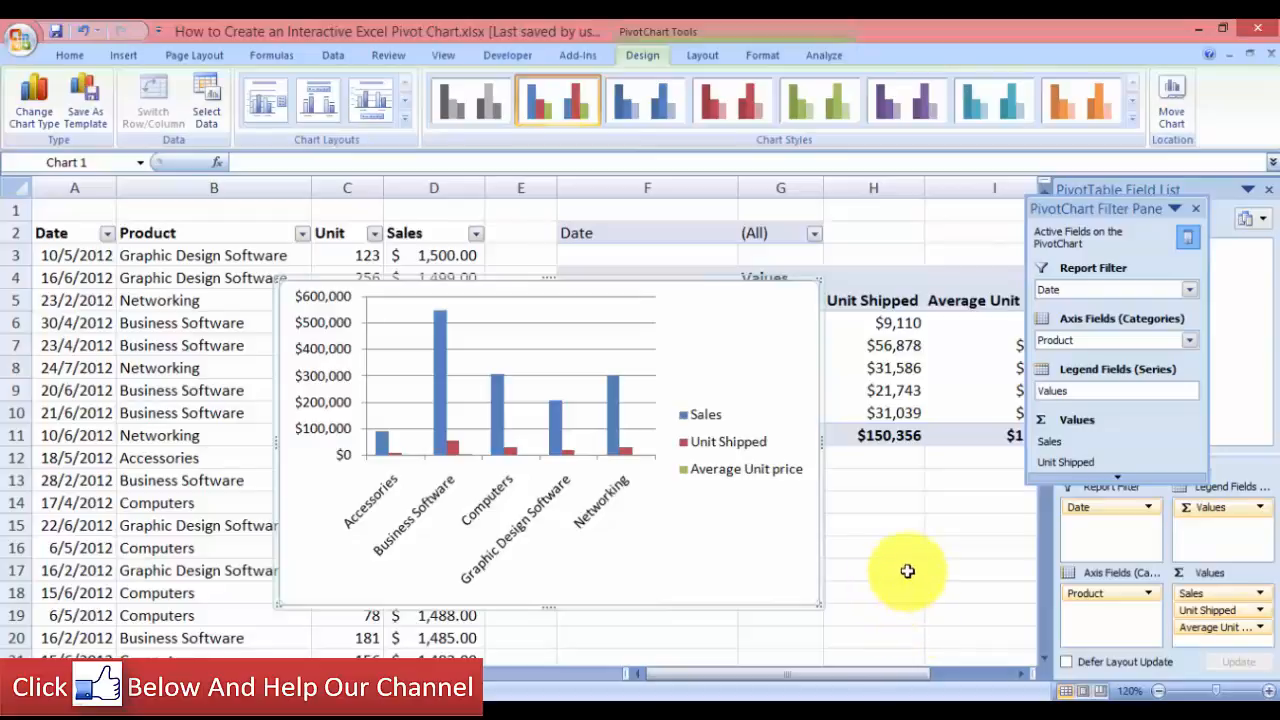
- Move the PivotChart Filter Pane off the field list and close it
double_click(1081, 211)
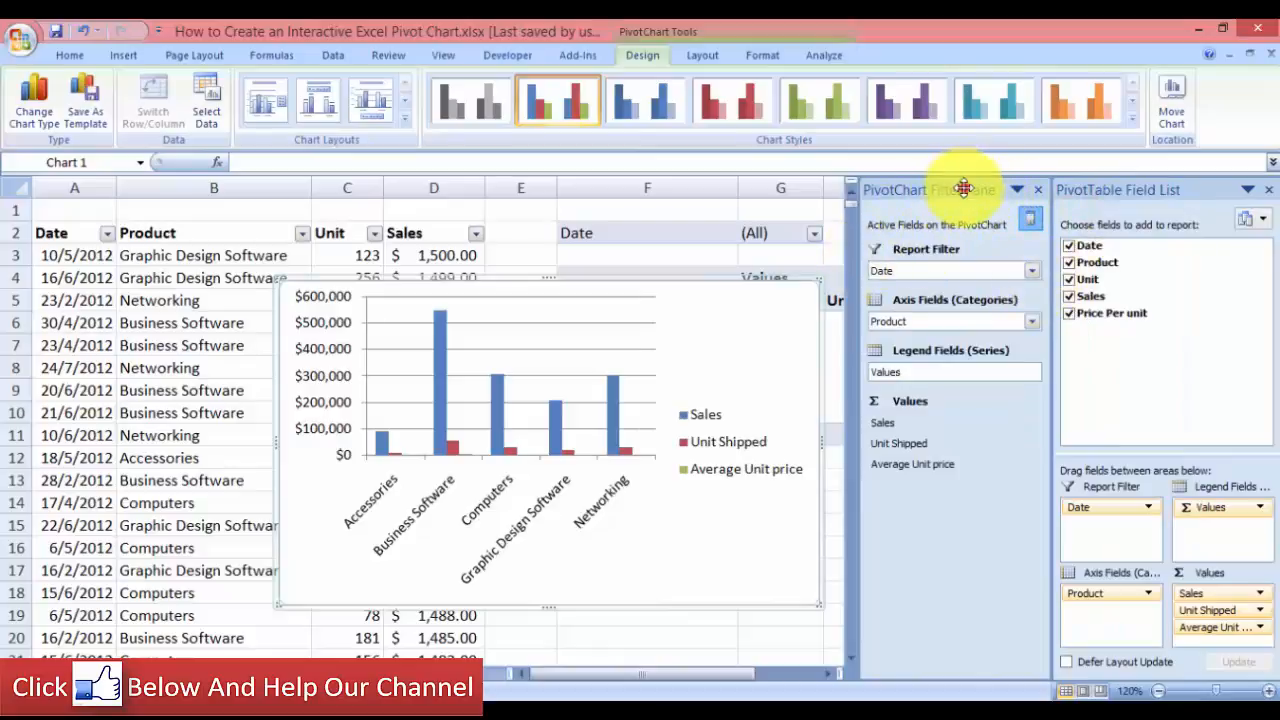
left_click_drag(966, 189, 200, 260)
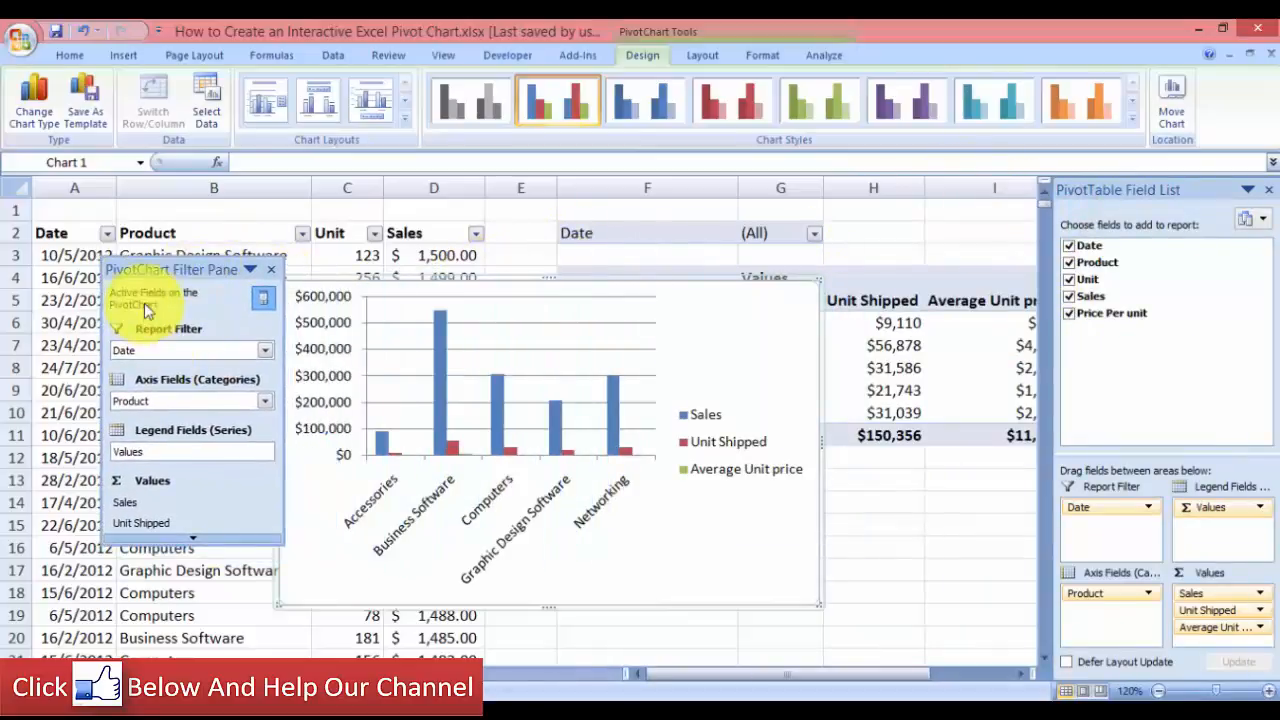
left_click(275, 272)
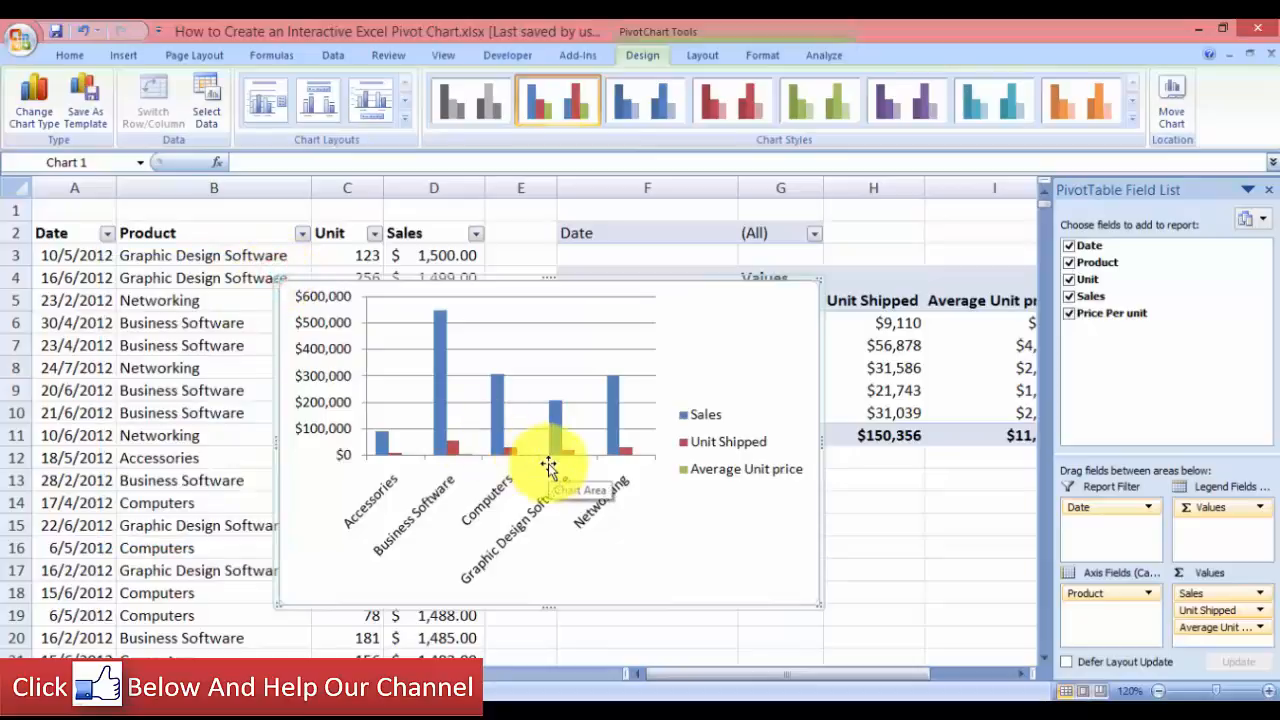
- Move the PivotChart off the source data to the empty area below the pivot table's Grand Total row
left_click(670, 350)
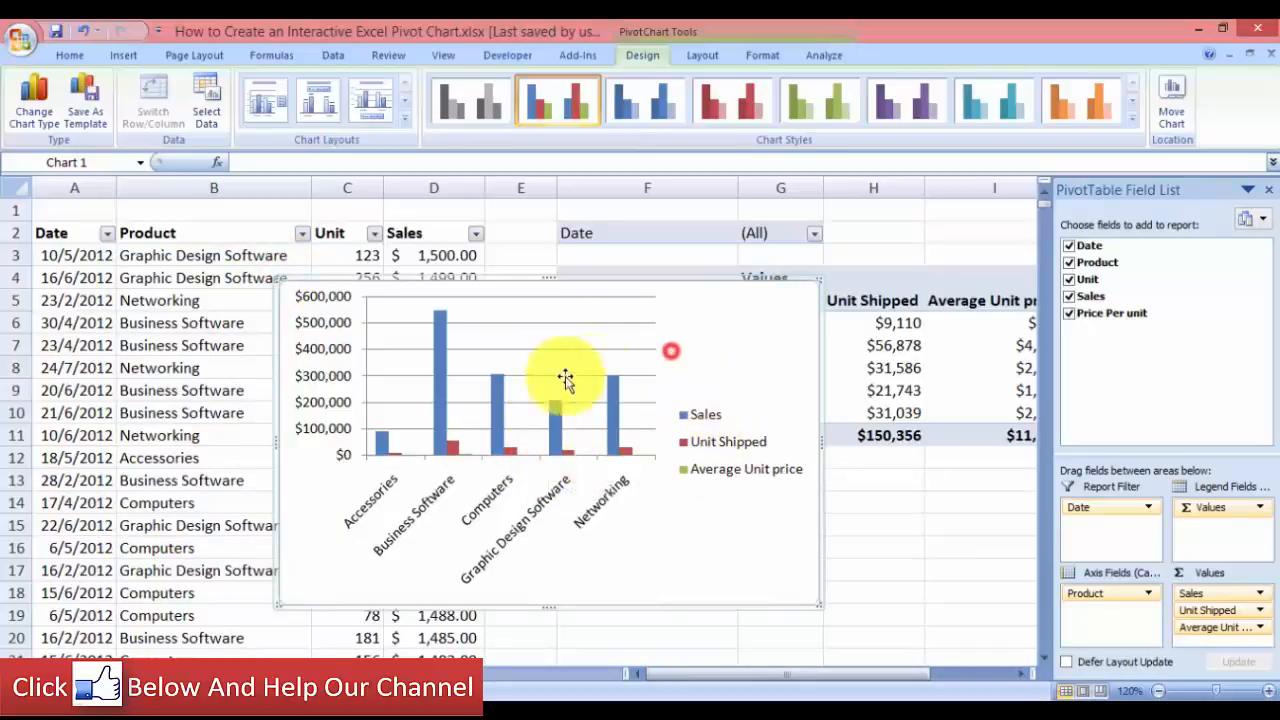
left_click_drag(565, 378, 322, 403)
left_click_drag(414, 394, 972, 559)
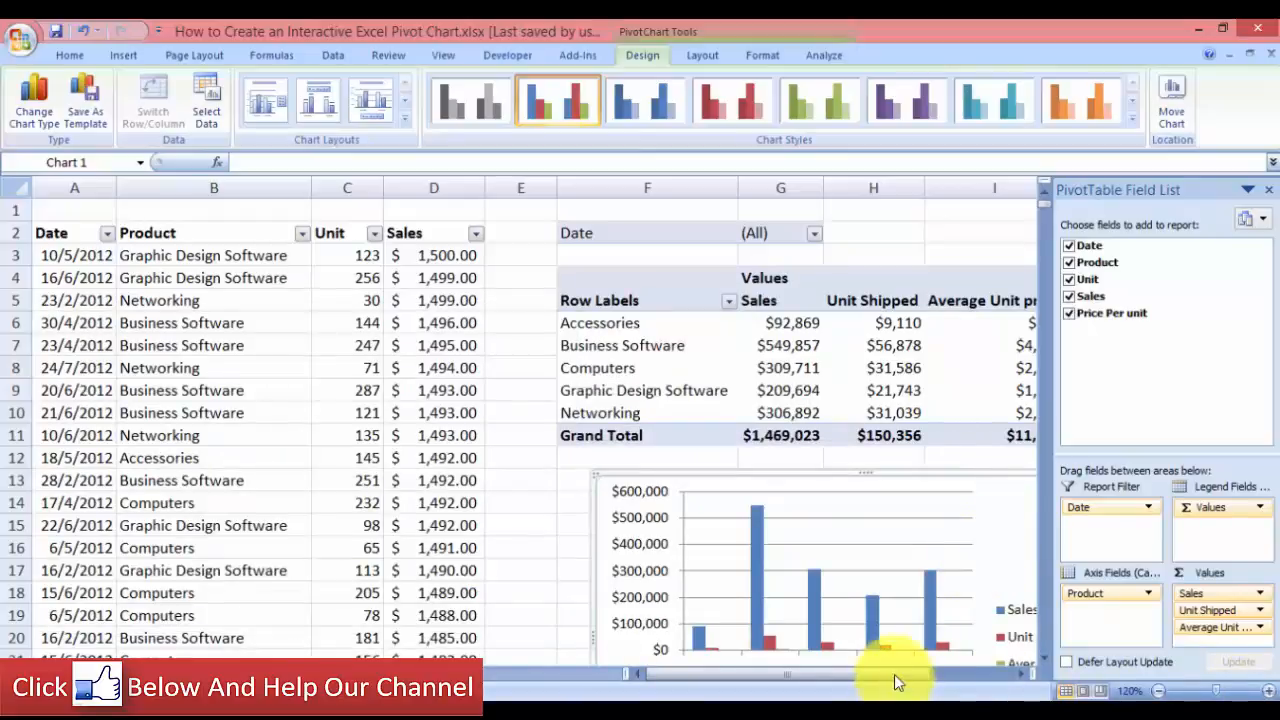
left_click_drag(897, 681, 966, 674)
left_click(943, 480)
scroll(948, 480, "down", 2)
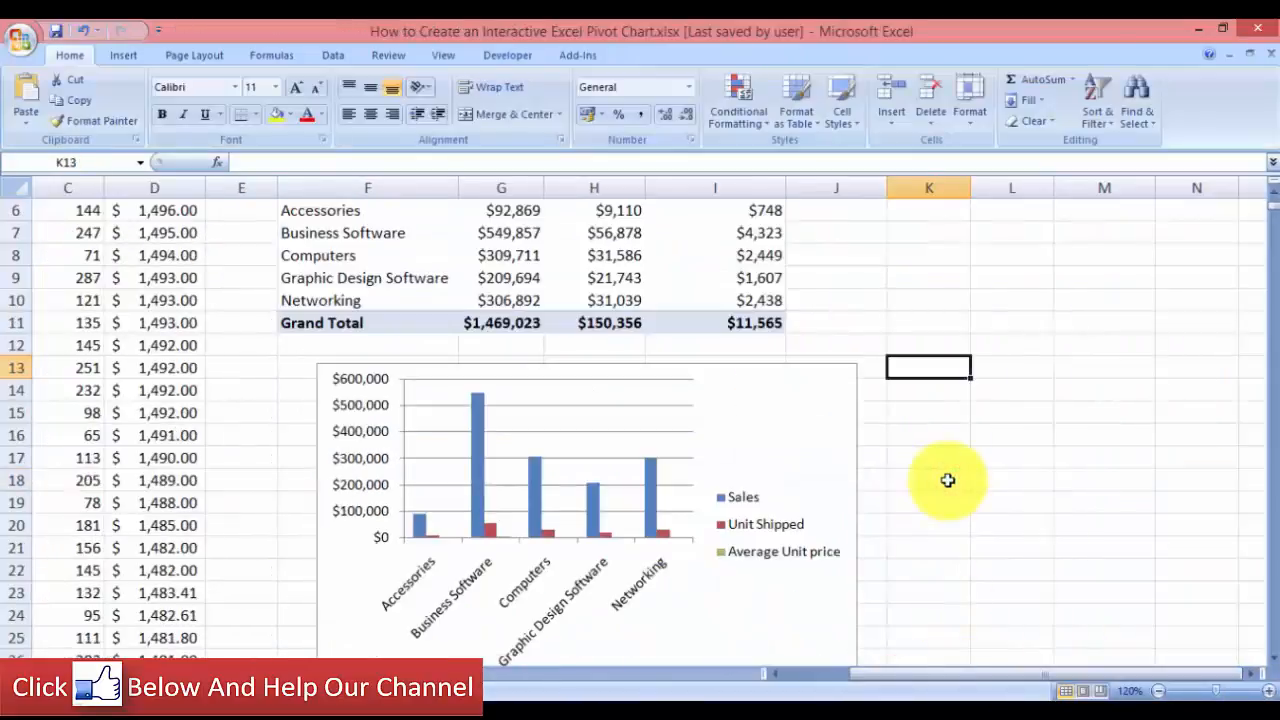
- Bring the pivot table's column headings into view above the chart and dismiss the virus protection notification
left_click(690, 277)
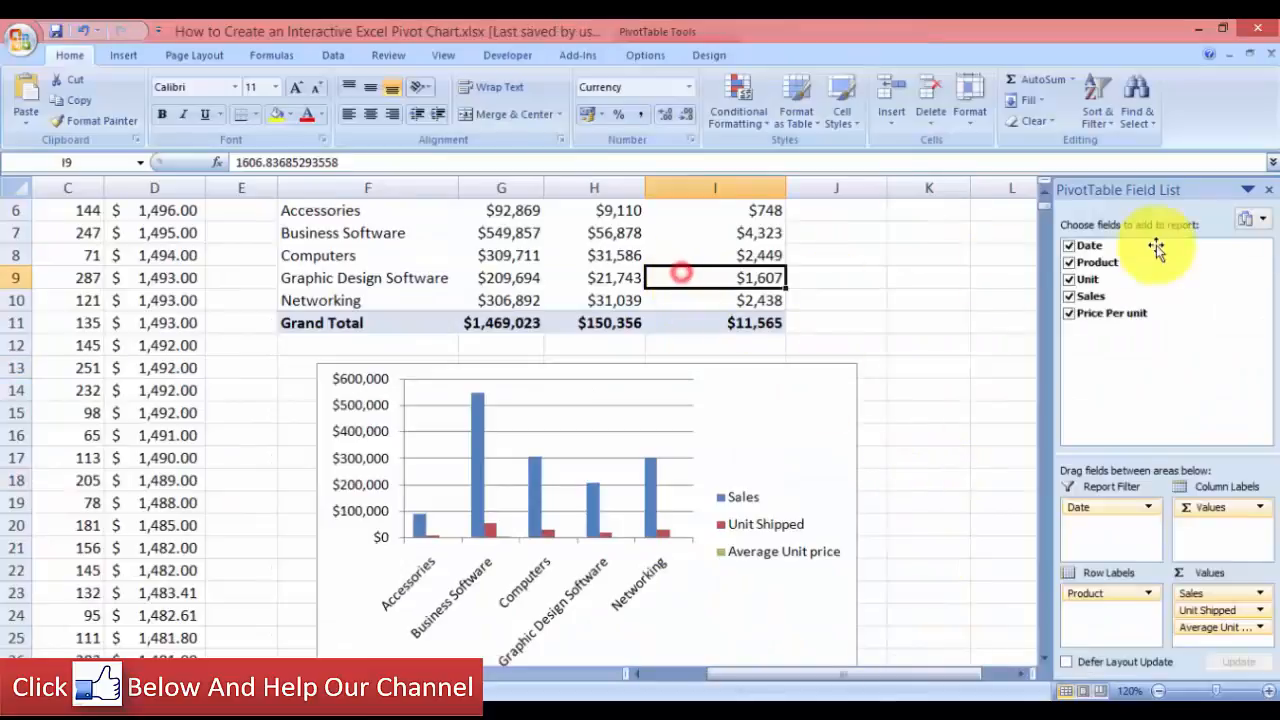
left_click(1046, 193)
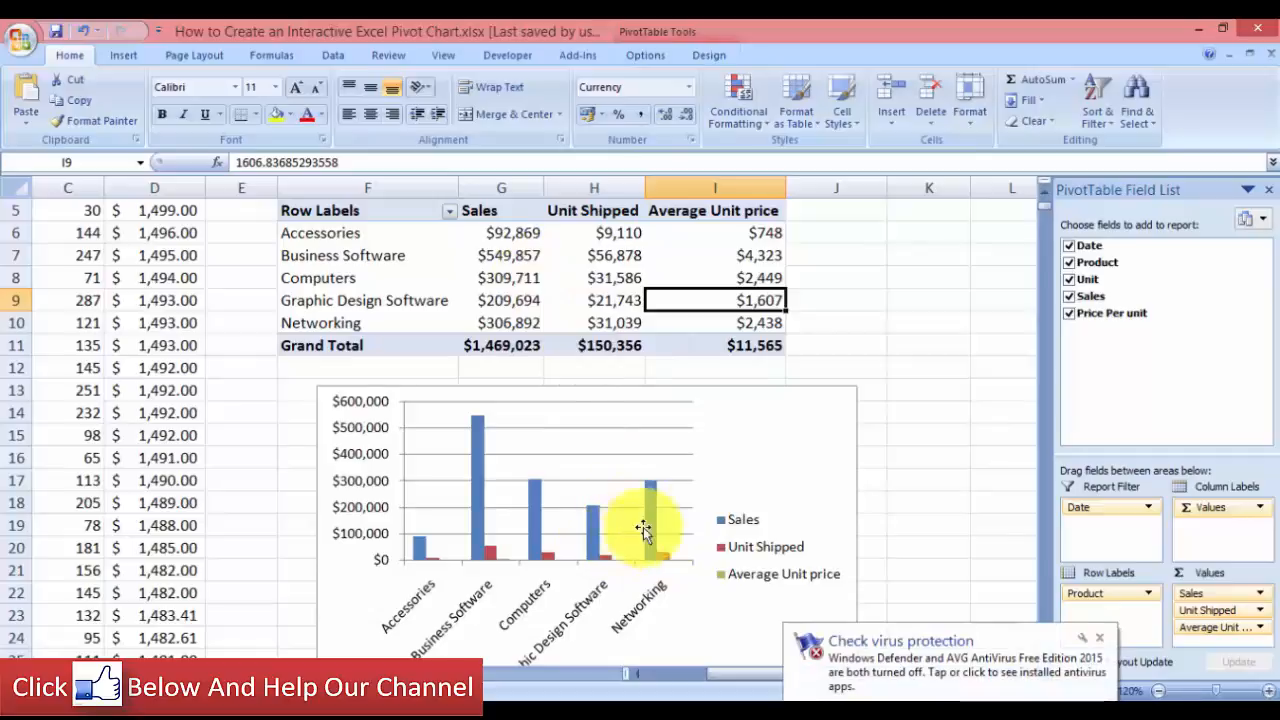
left_click(1105, 643)
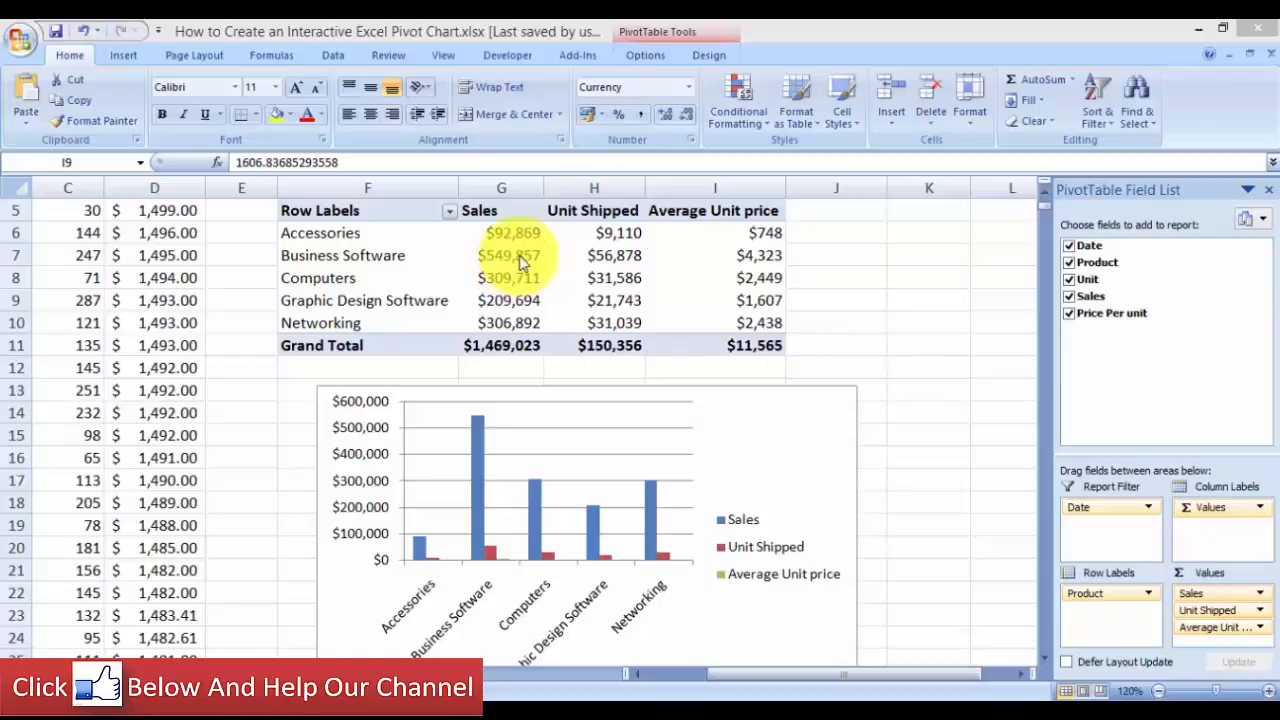
left_click(1047, 200)
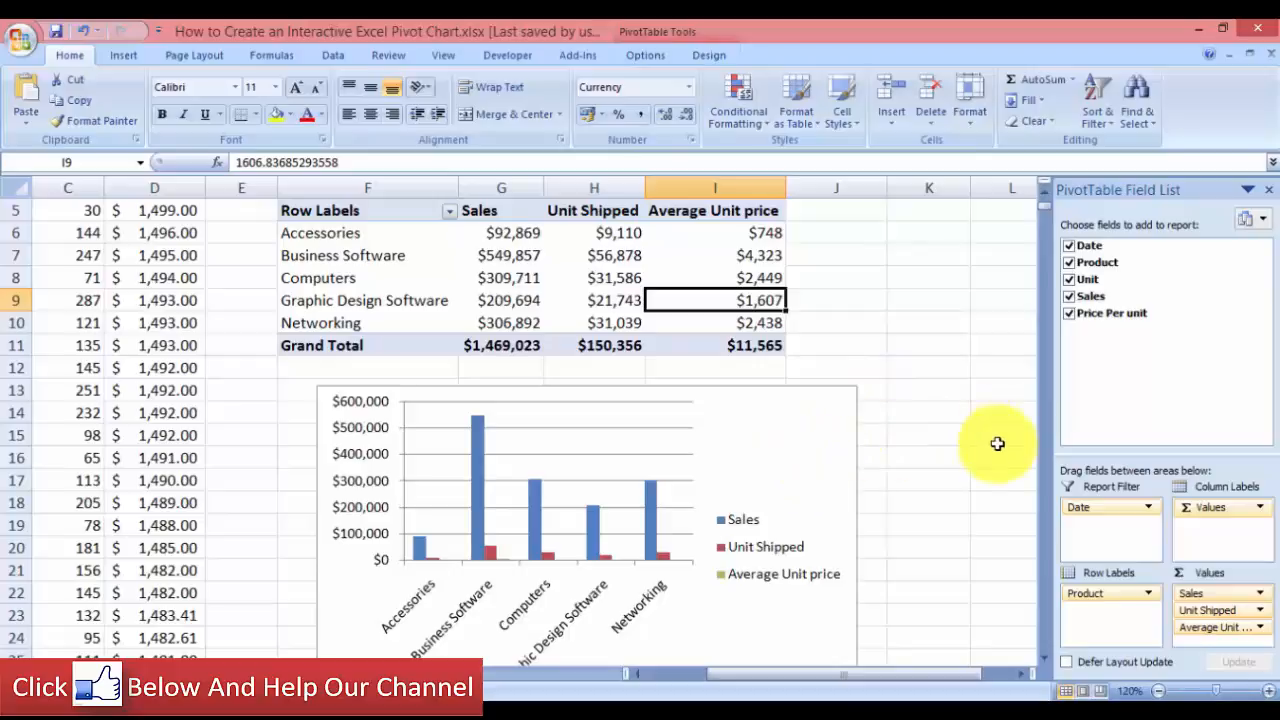
- Nudge the chart closer to the pivot table and remove Average Unit price from its values
left_click(732, 472)
mouse_move(759, 459)
left_mouse_down()
mouse_move(766, 451)
mouse_move(734, 437)
left_mouse_up()
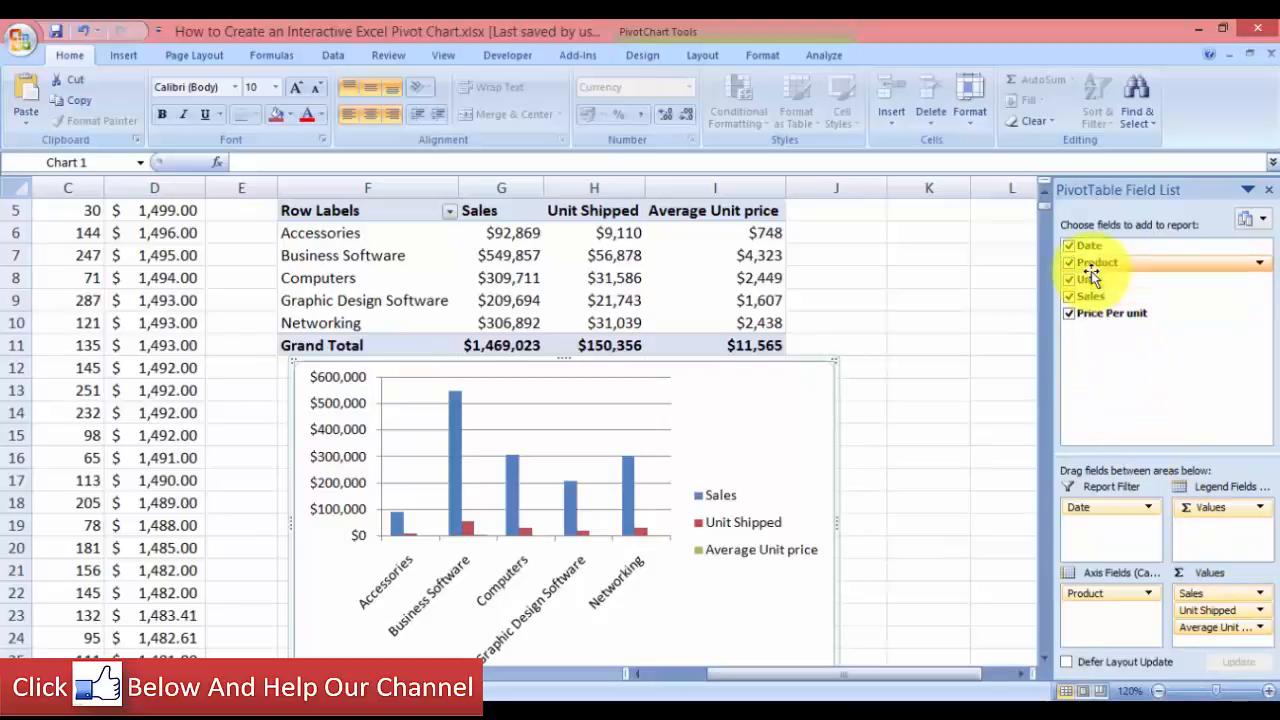
left_click_drag(1208, 624, 1145, 430)
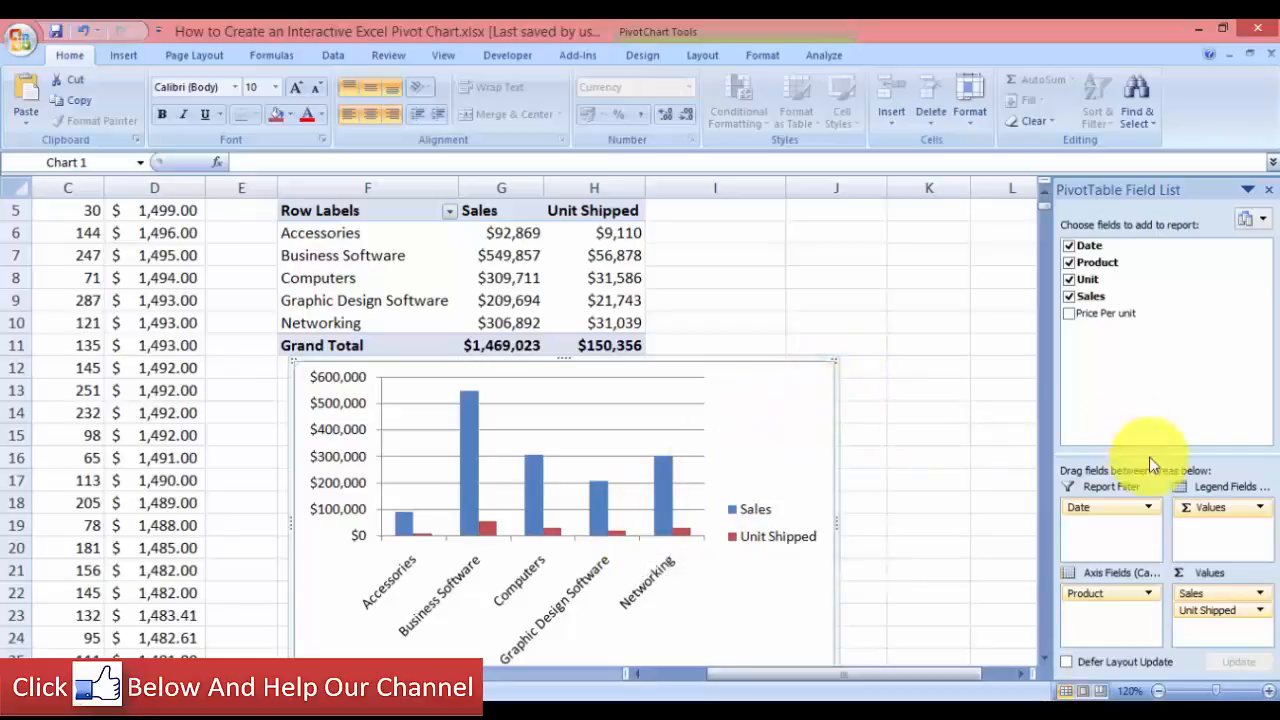
- Move the chart to the left edge of column F at row 13 and enlarge it to about column K, row 30
left_click(1048, 662)
left_click(1048, 662)
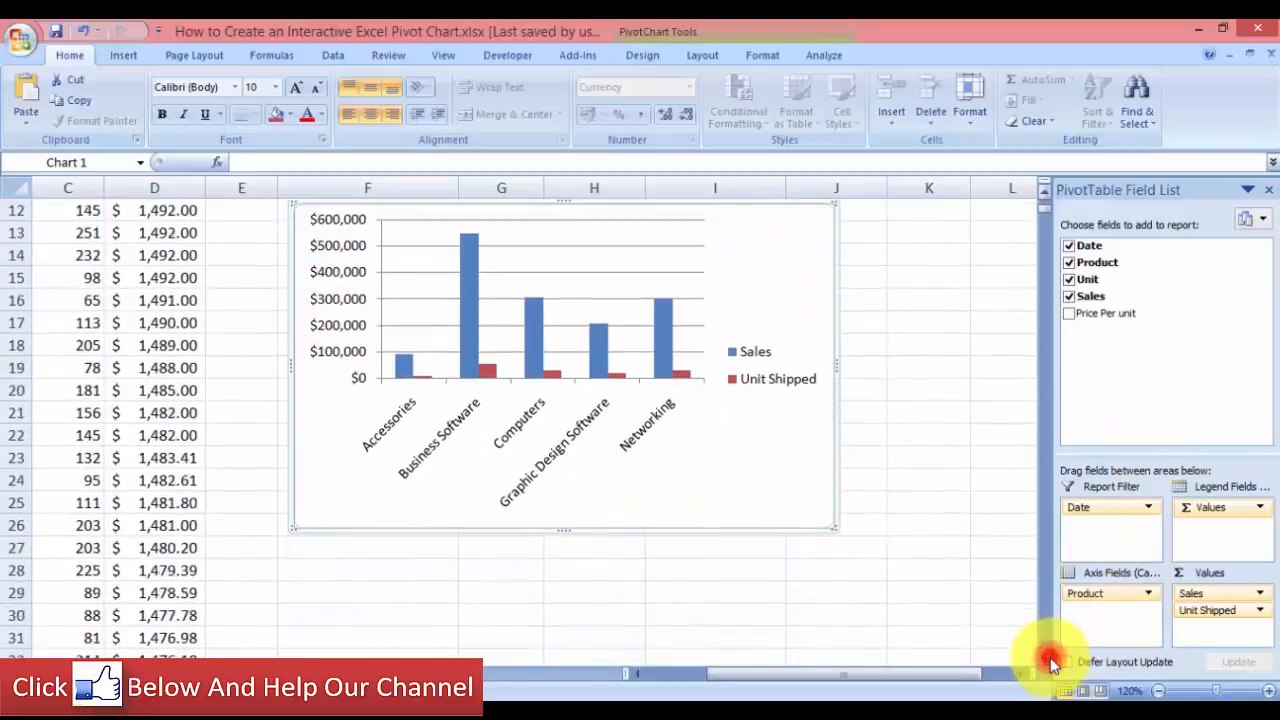
left_click_drag(686, 458, 671, 493)
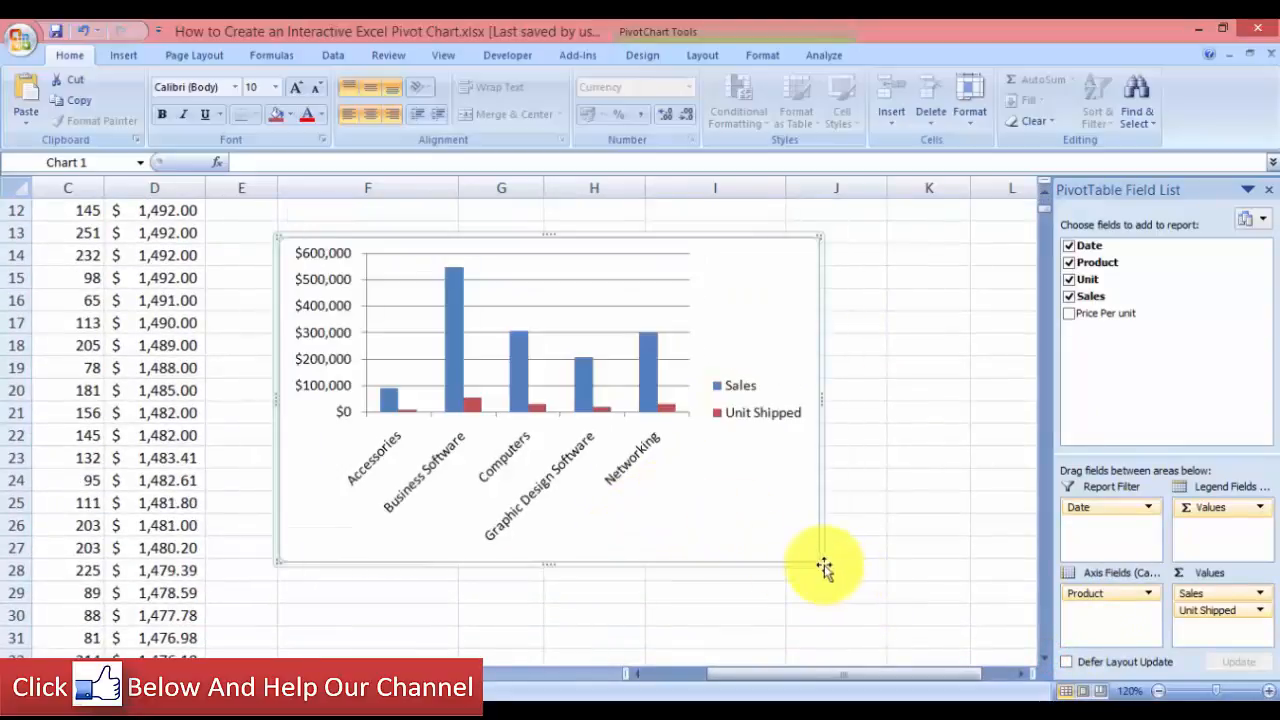
left_click_drag(821, 563, 944, 622)
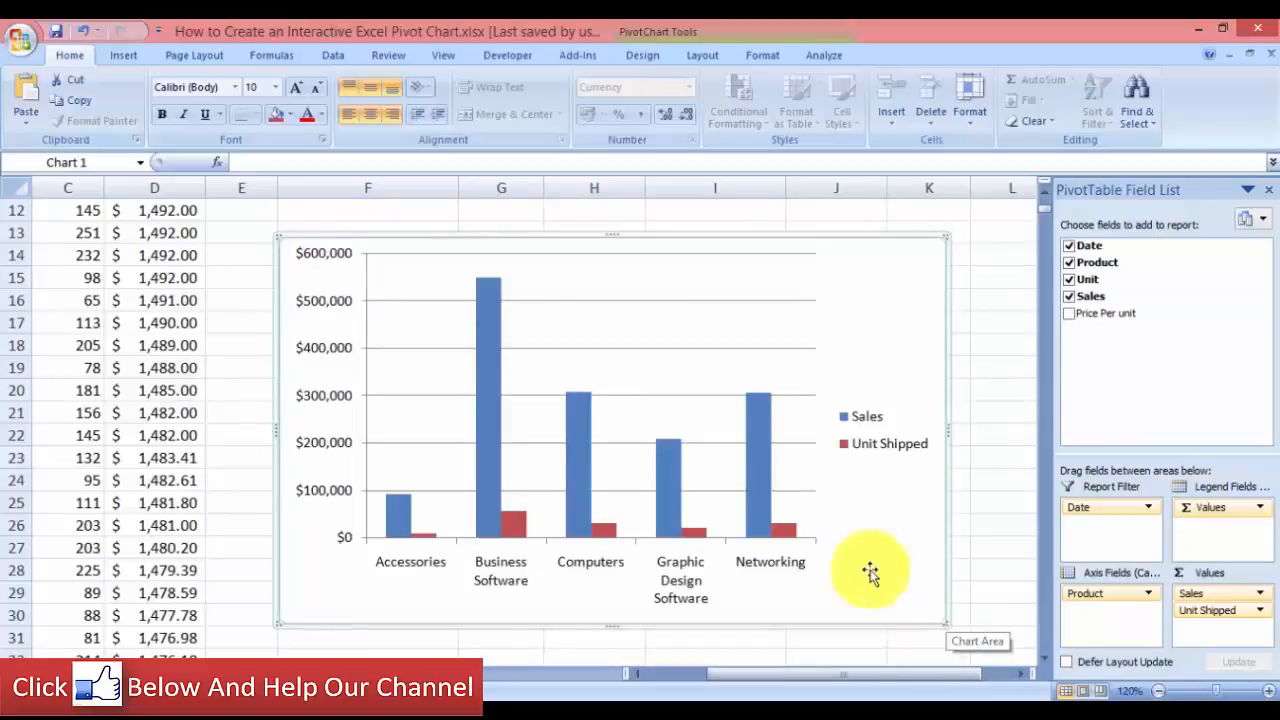
mouse_move(772, 493)
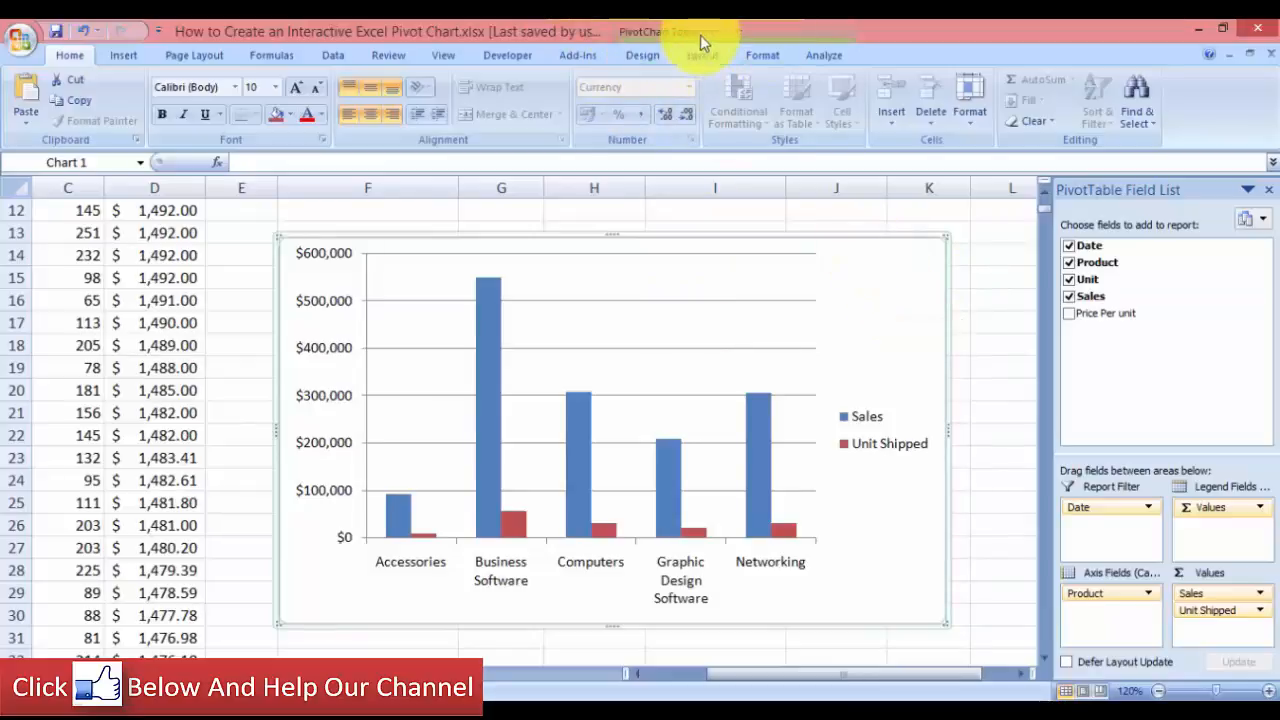
- Examine the design, layout, format and analysis tools available while the PivotChart is selected
left_click(994, 302)
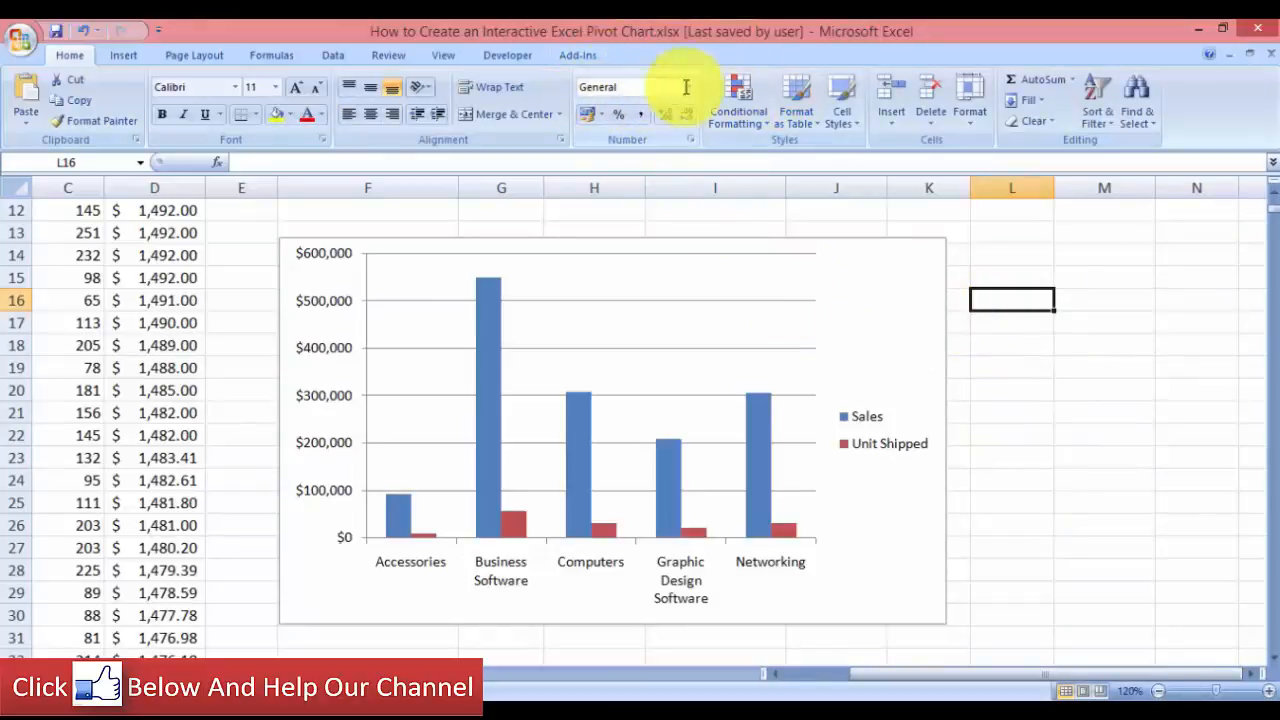
left_click(853, 295)
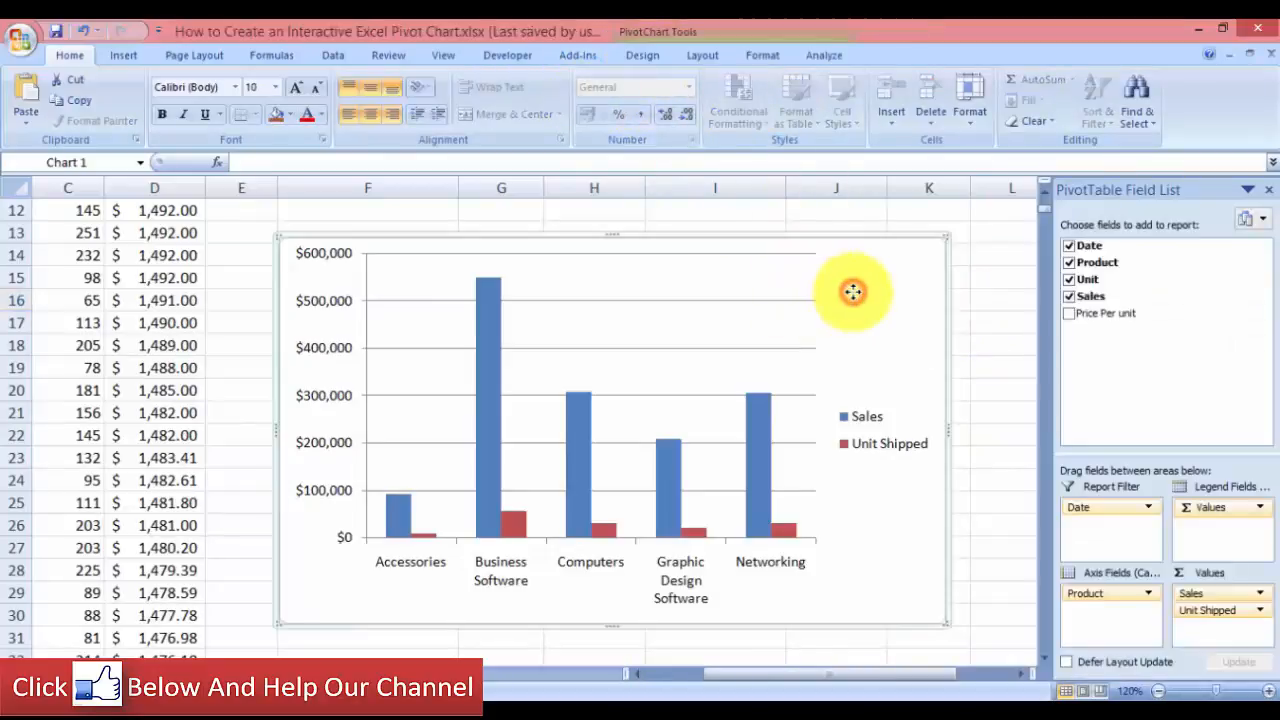
left_click(645, 57)
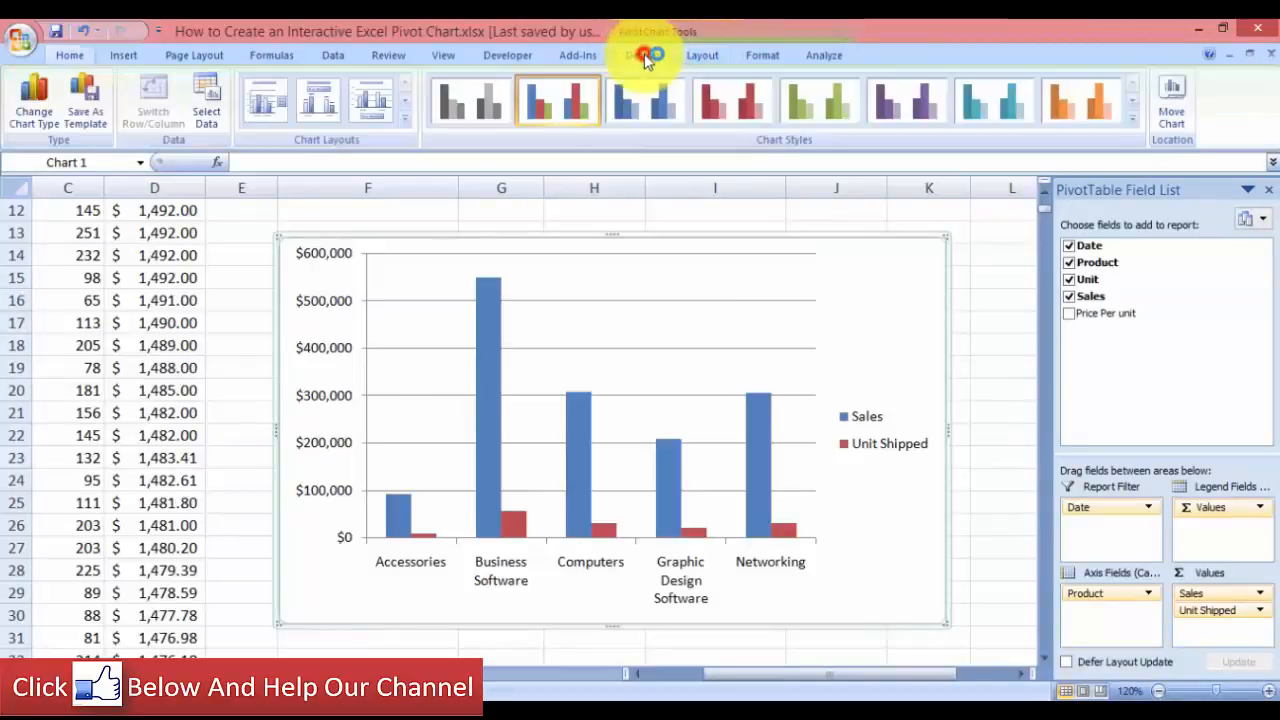
left_click(709, 58)
left_click(759, 57)
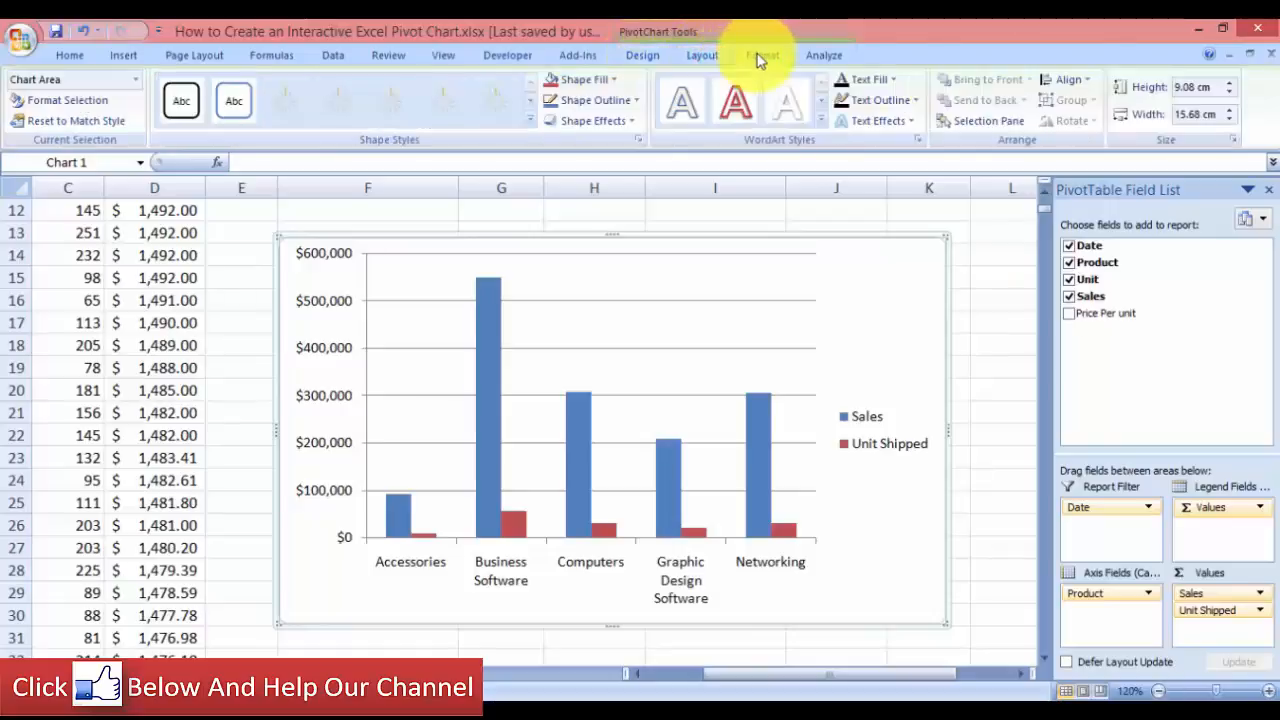
left_click(825, 57)
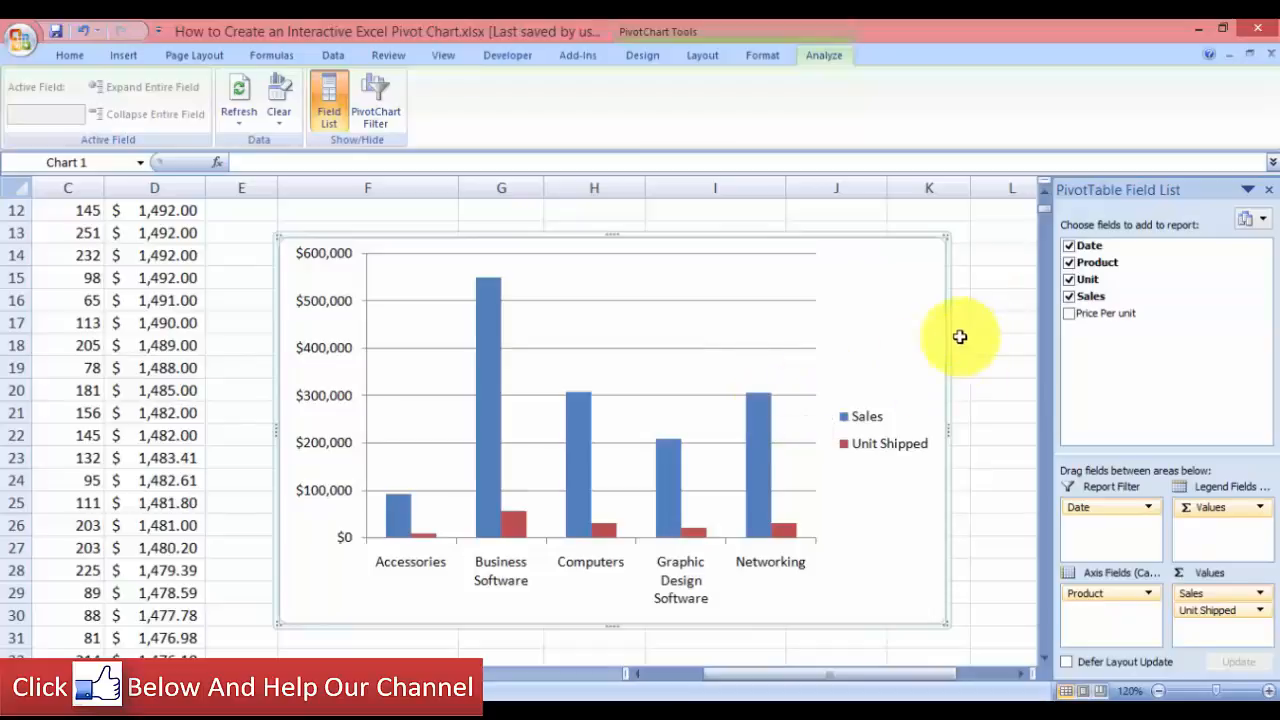
left_click(239, 298)
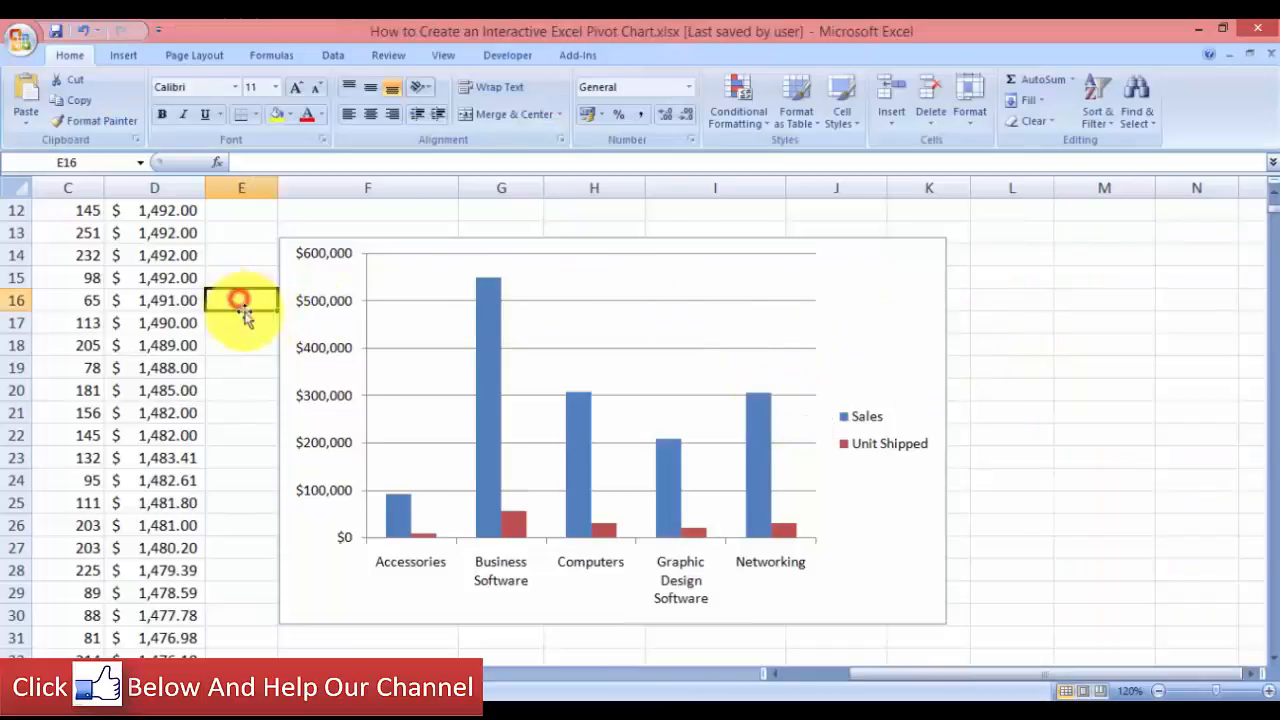
scroll(355, 371, "up", 2)
scroll(486, 510, "down", 2)
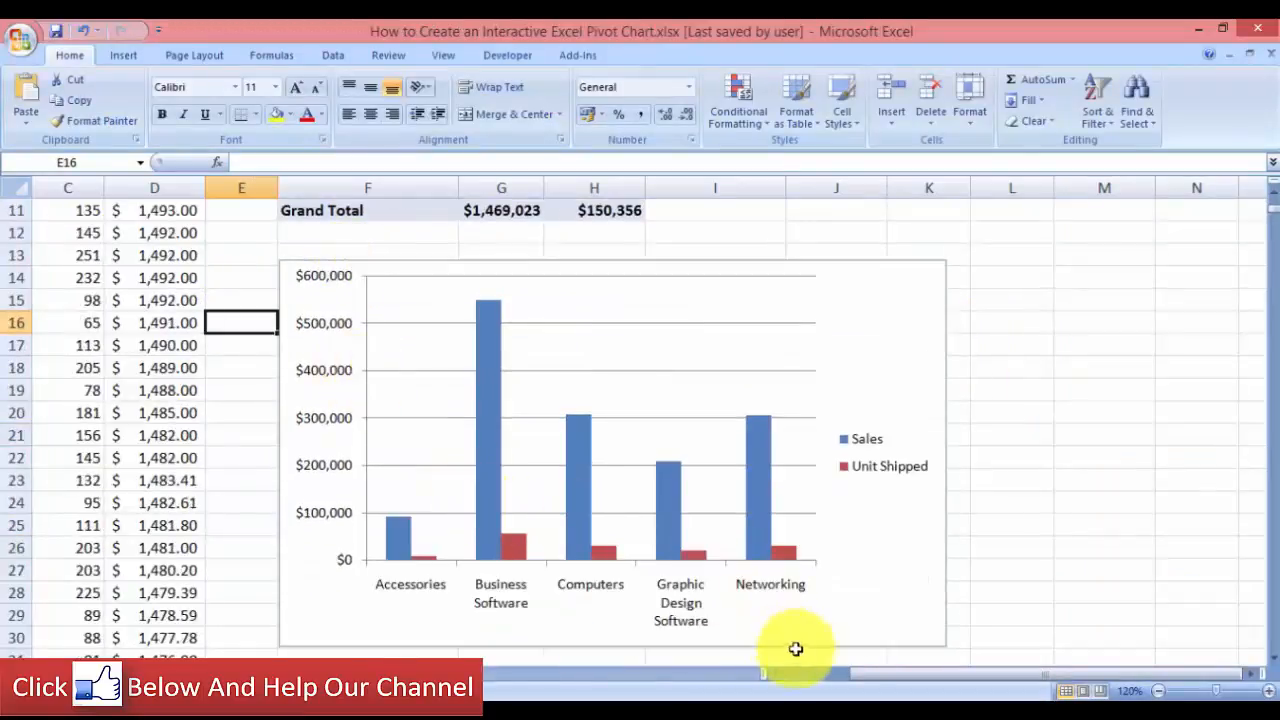
left_click_drag(857, 677, 809, 674)
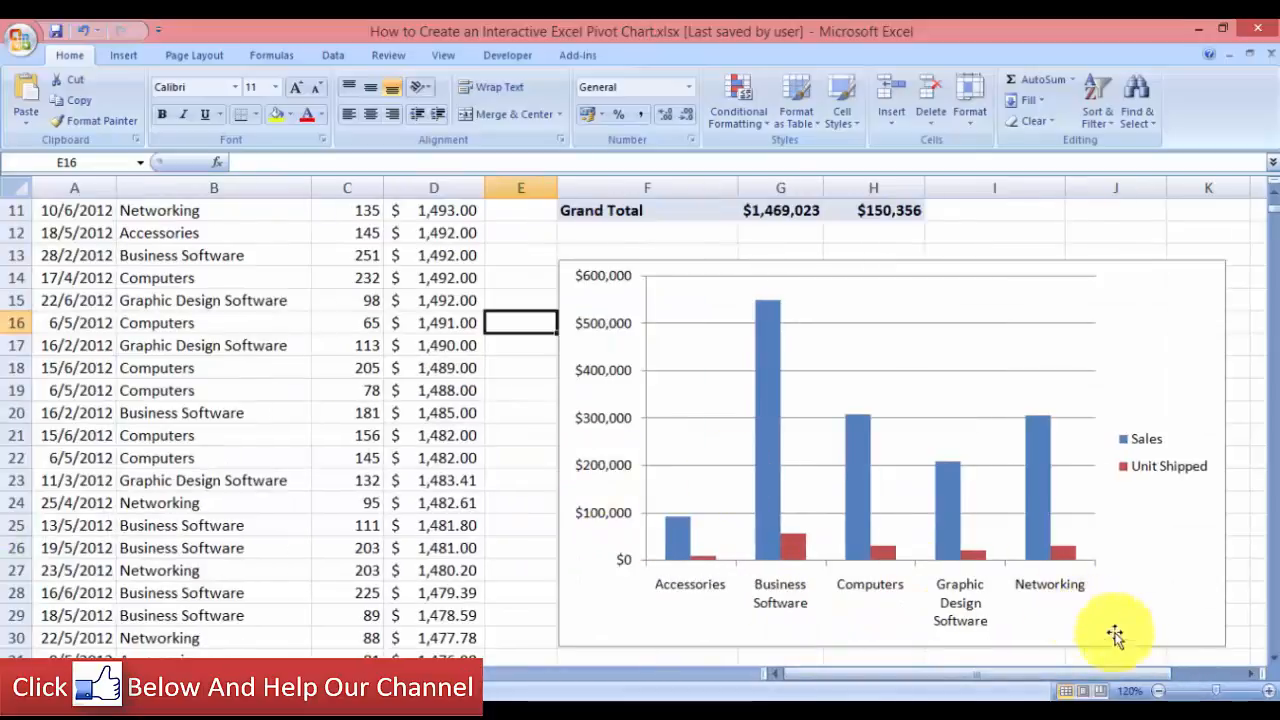
left_click(1249, 674)
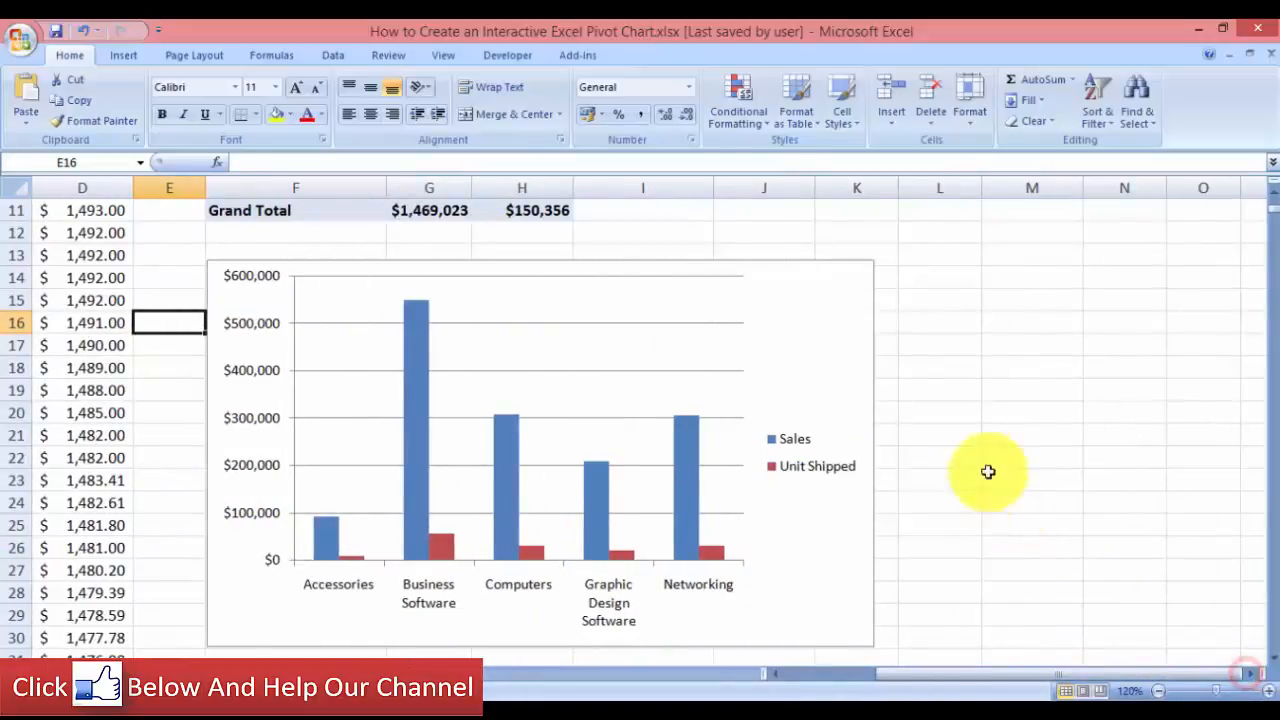
- Move the PivotChart from Sheet1 to a new chart sheet named Chart1
left_click(794, 346)
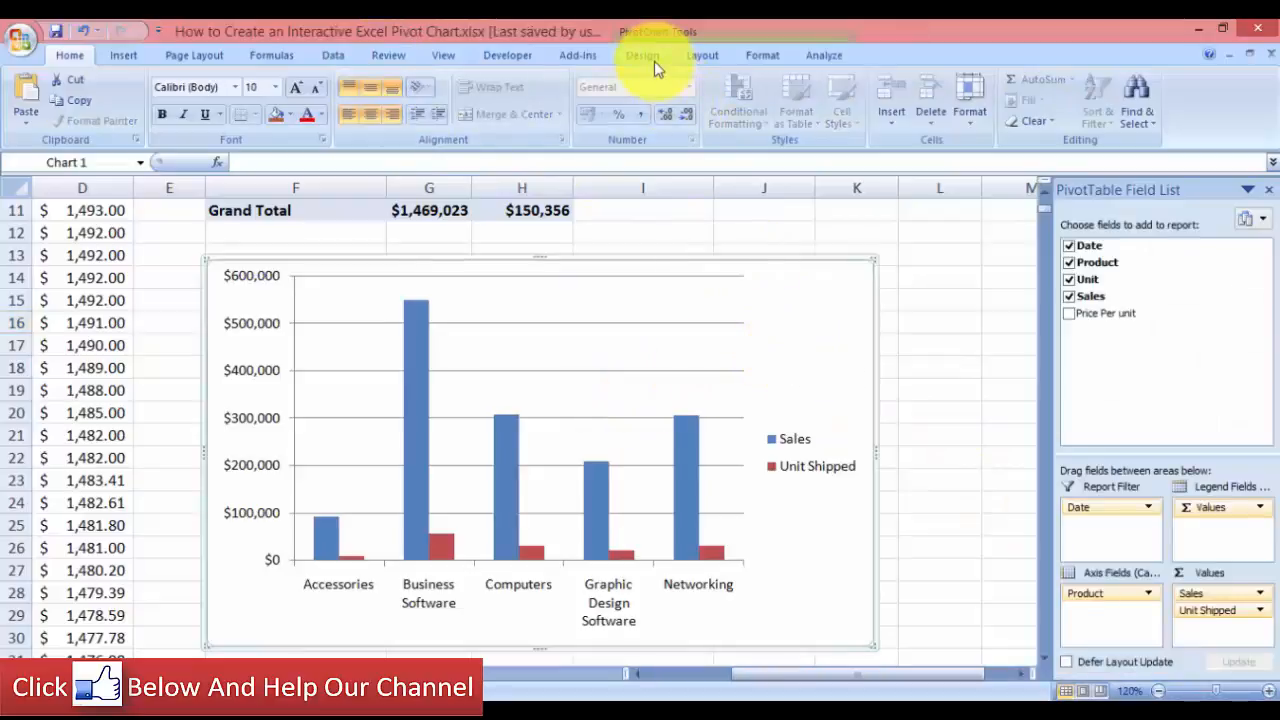
left_click(652, 58)
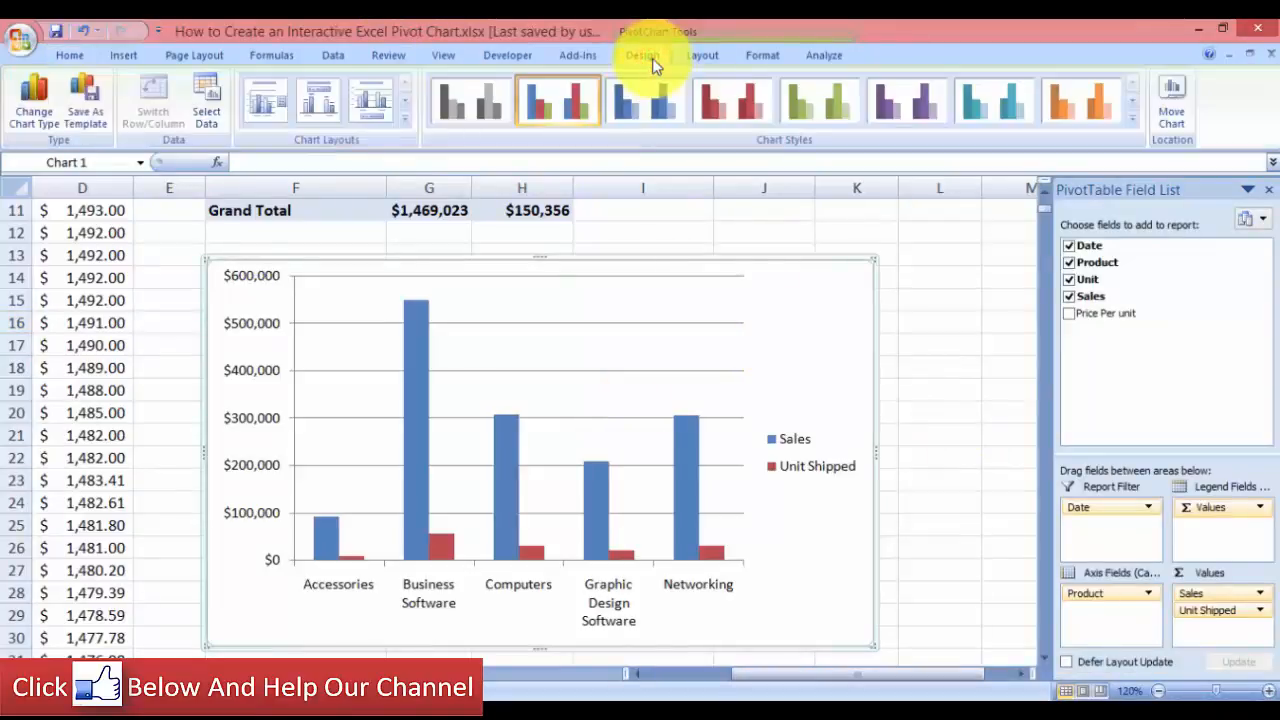
left_click(1180, 115)
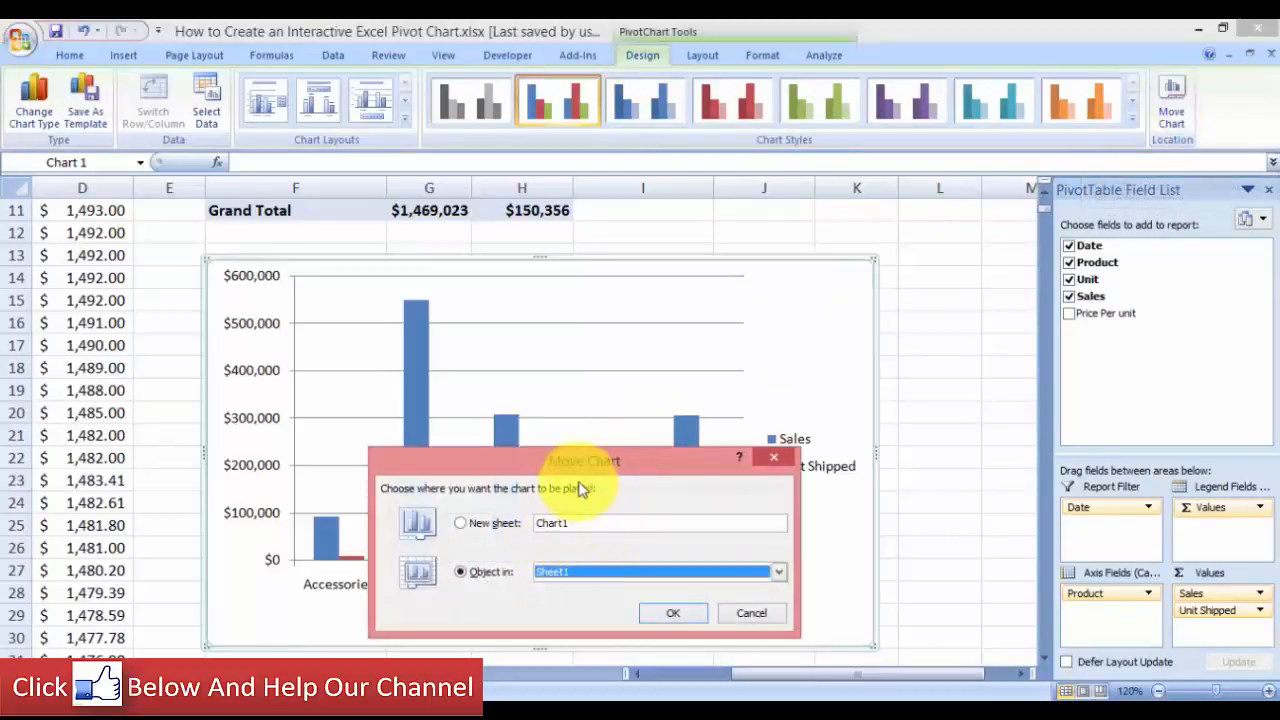
left_click(458, 523)
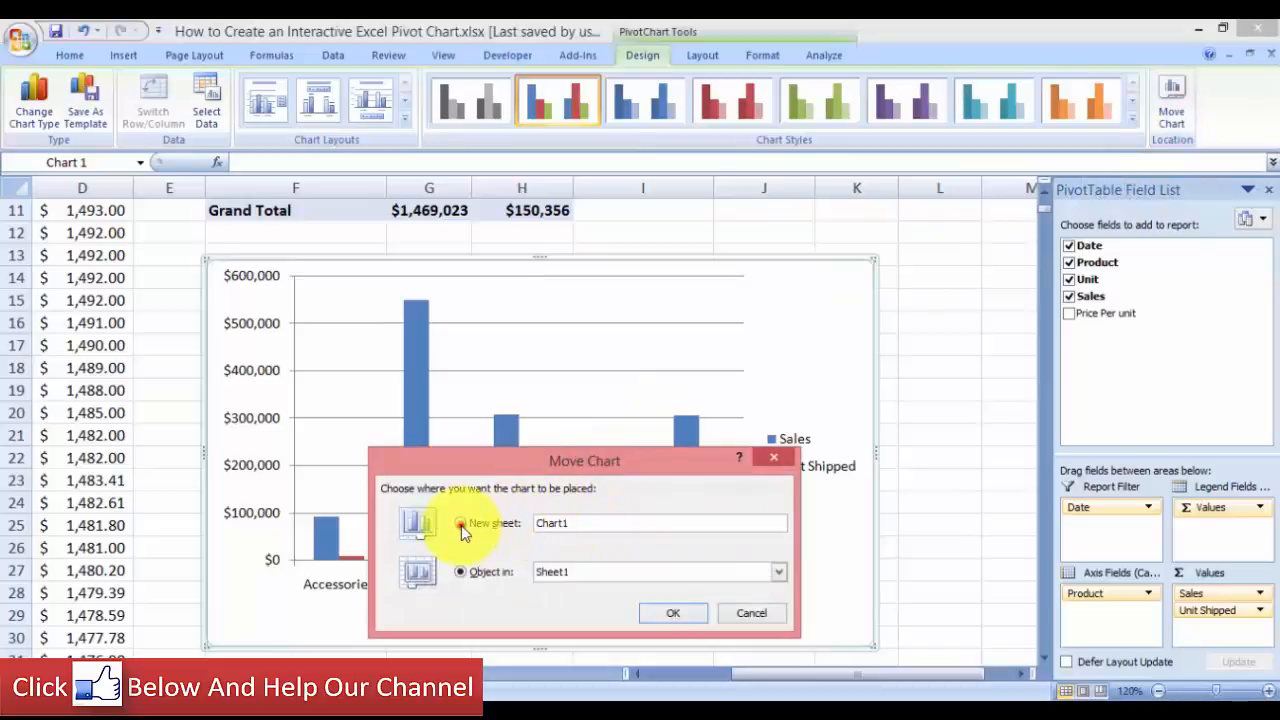
left_click(683, 613)
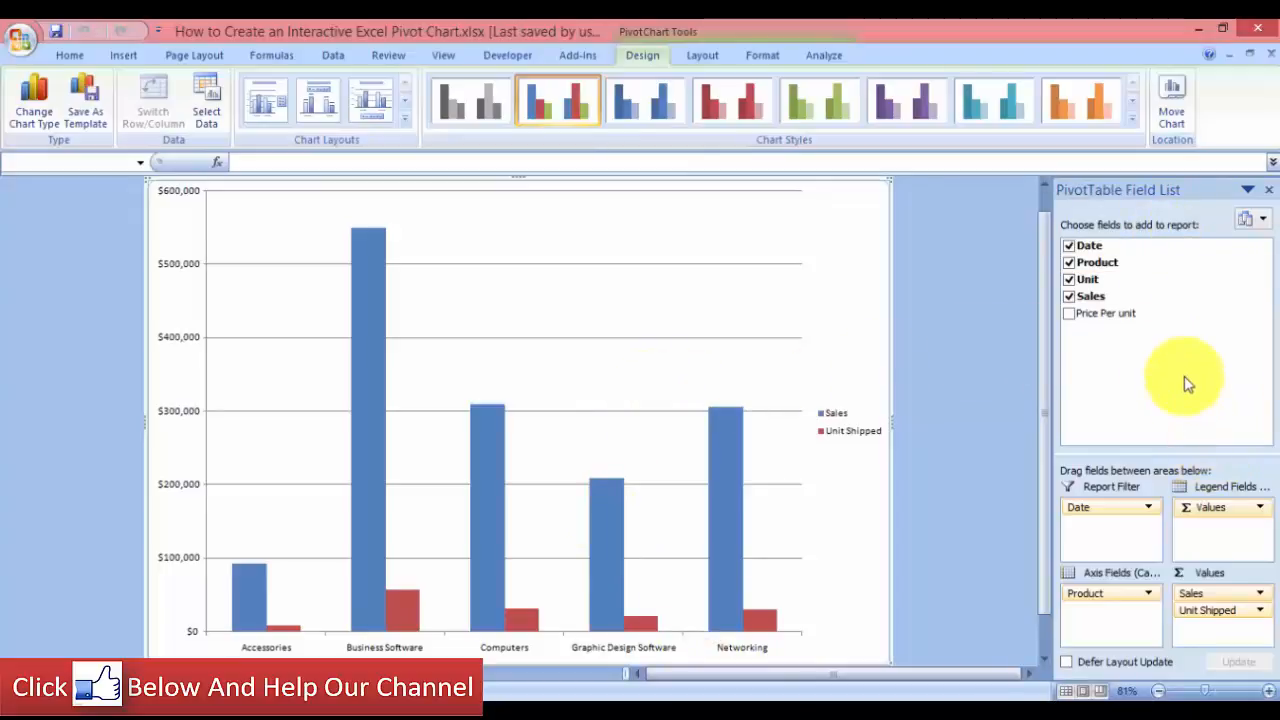
- Close the PivotTable Field List and display the PivotChart Filter Pane in the empty area left of the chart
left_click(1267, 189)
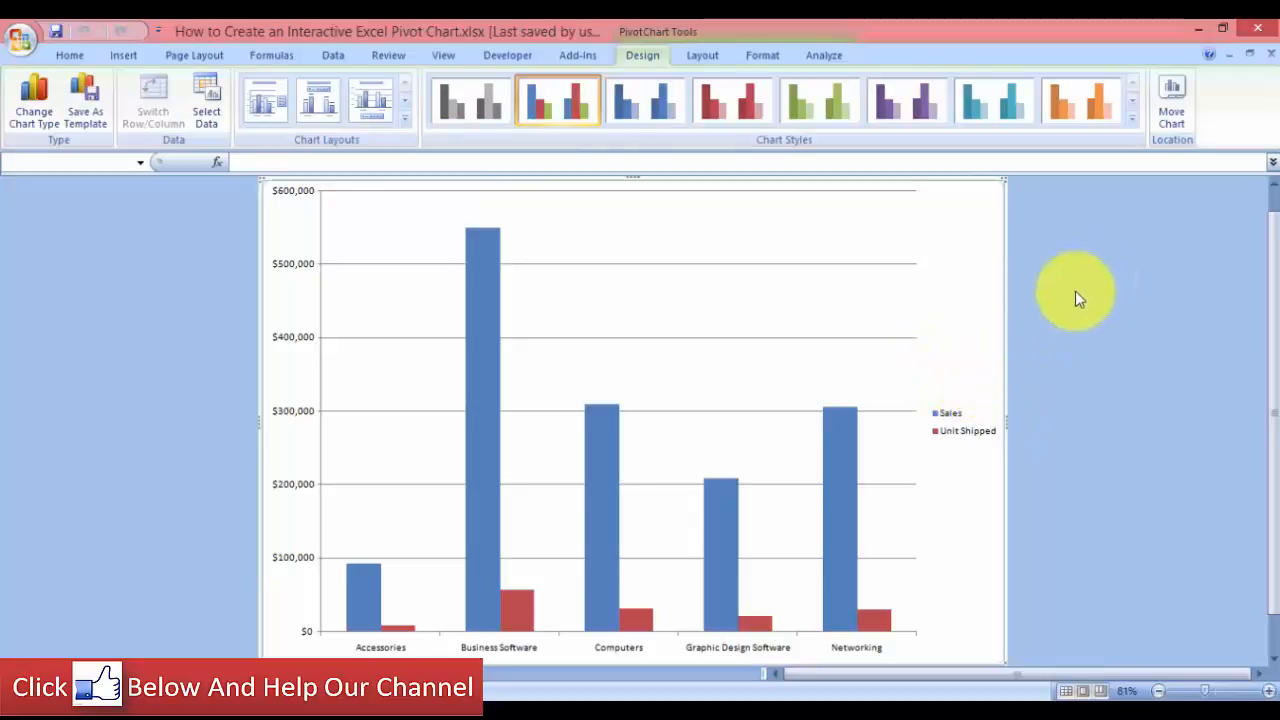
left_click(824, 57)
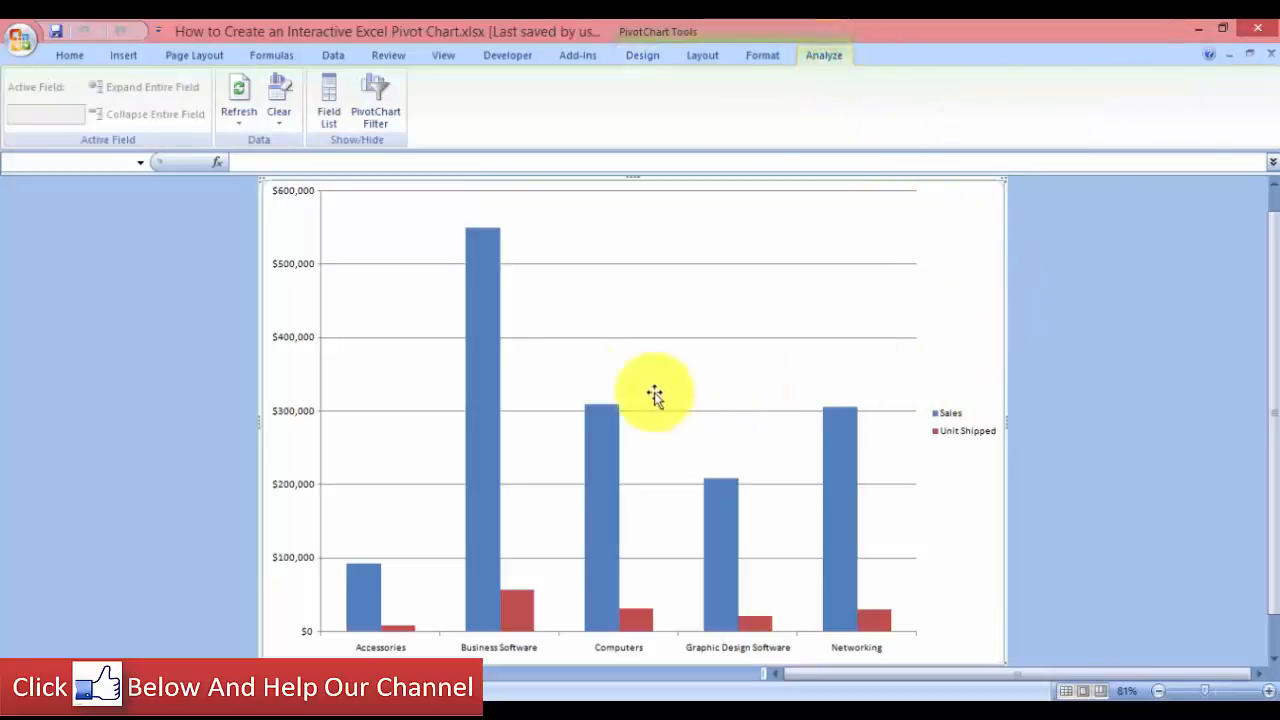
left_click(378, 115)
left_click_drag(185, 280, 151, 245)
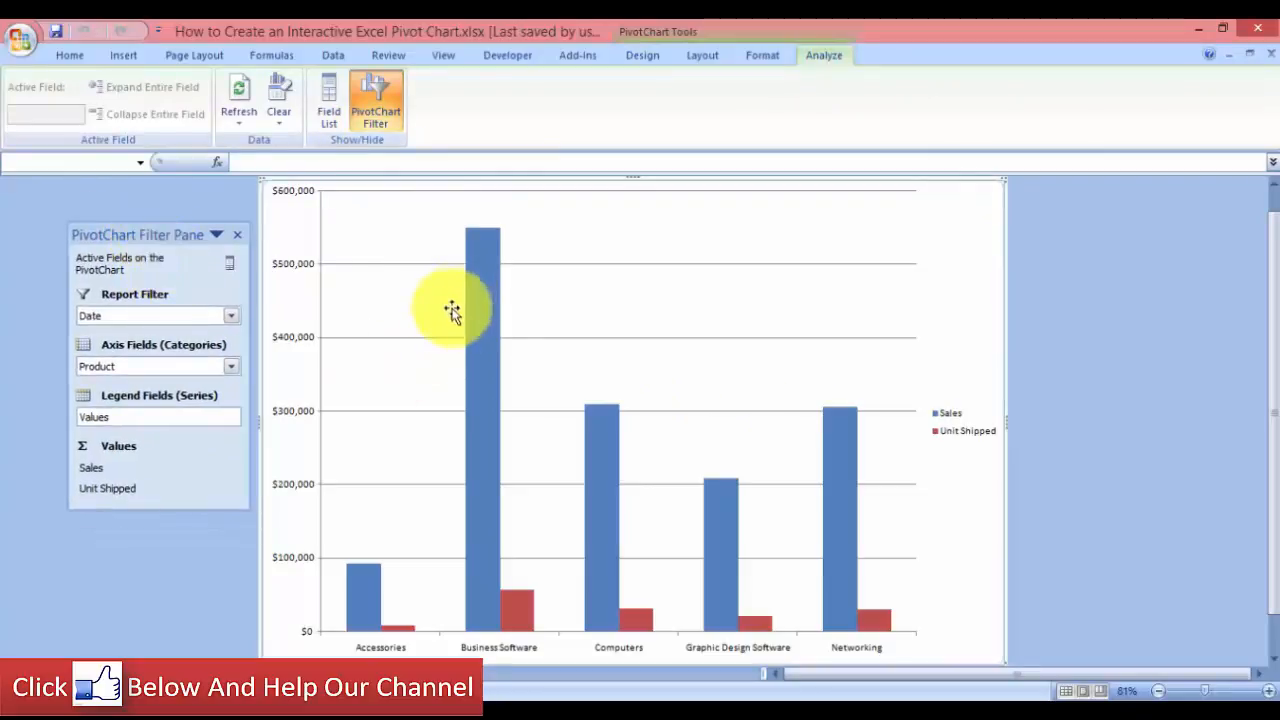
- Redisplay the PivotTable Field List and place the PivotChart Filter Pane directly beside it
left_click(329, 100)
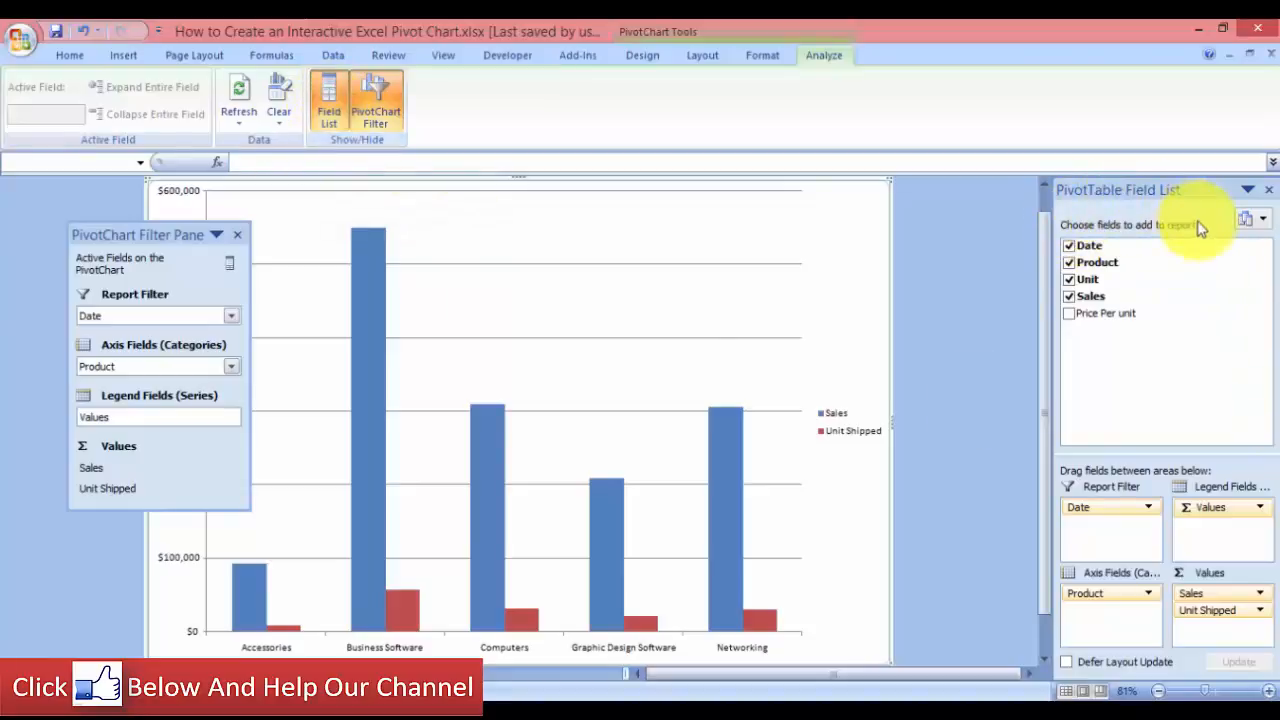
left_click_drag(163, 234, 979, 186)
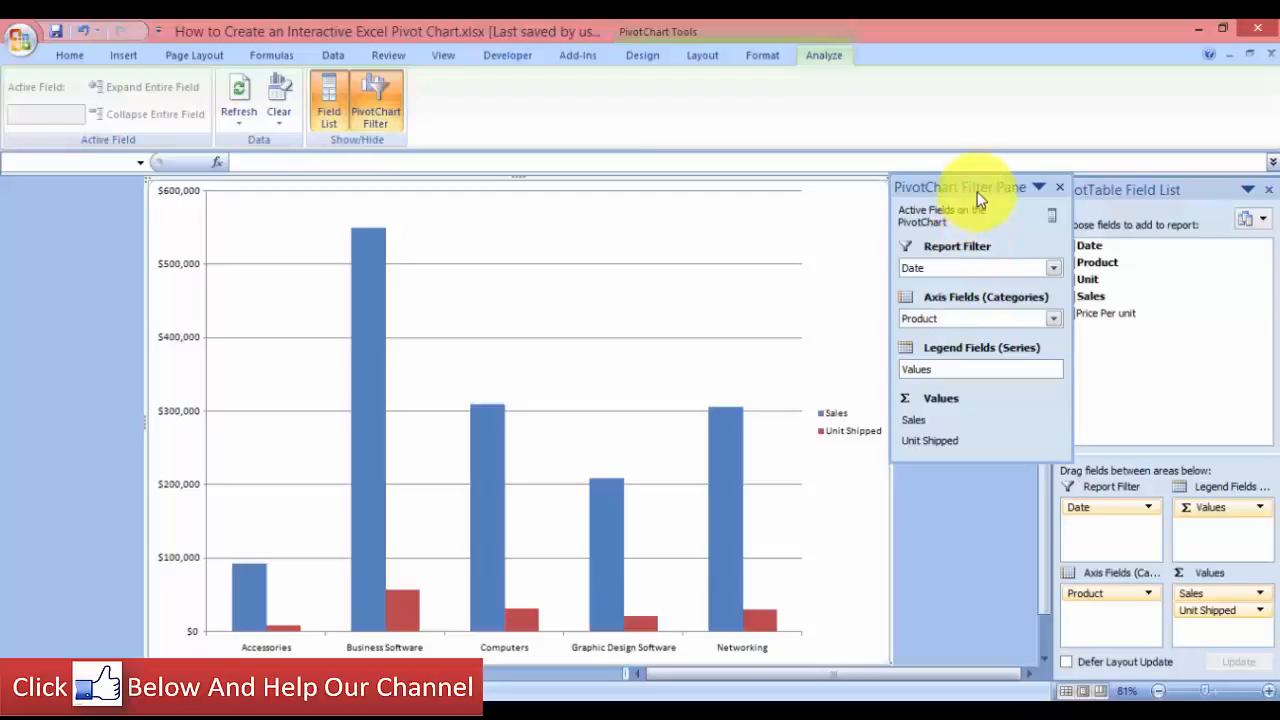
left_click_drag(971, 187, 948, 187)
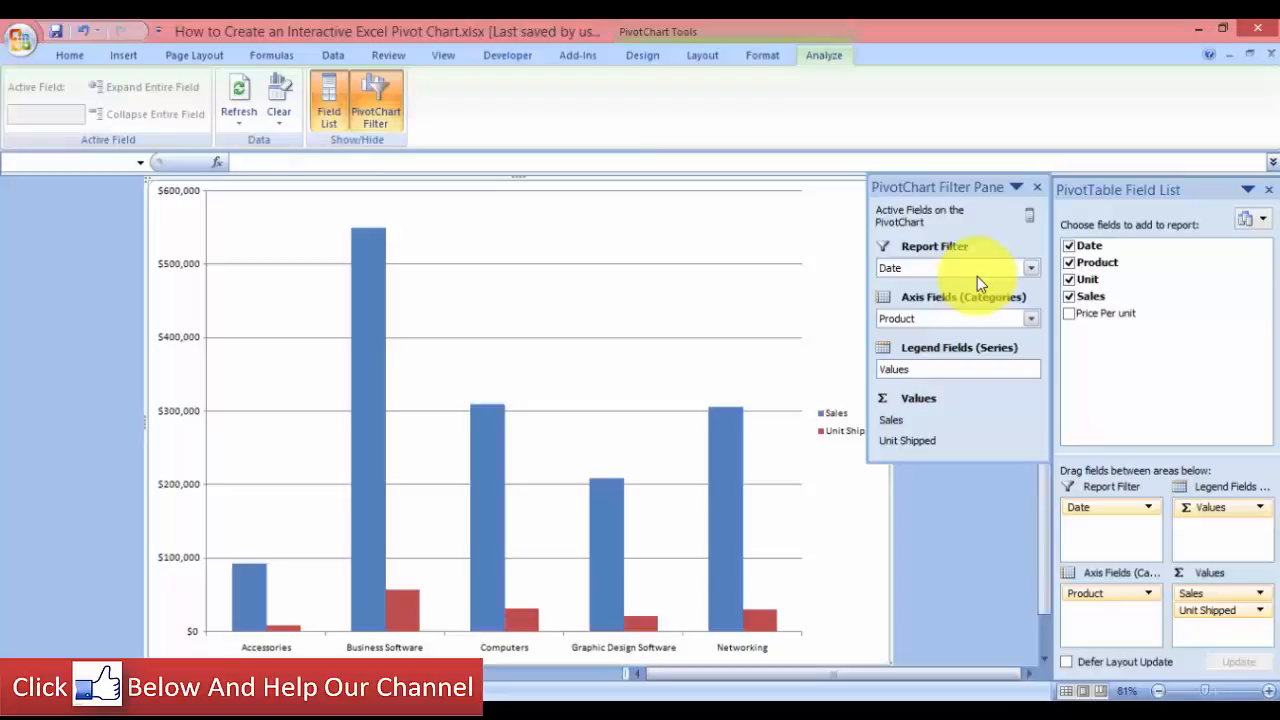
- Hide and redisplay the PivotChart Filter Pane twice to demonstrate toggling its visibility
left_click(1035, 190)
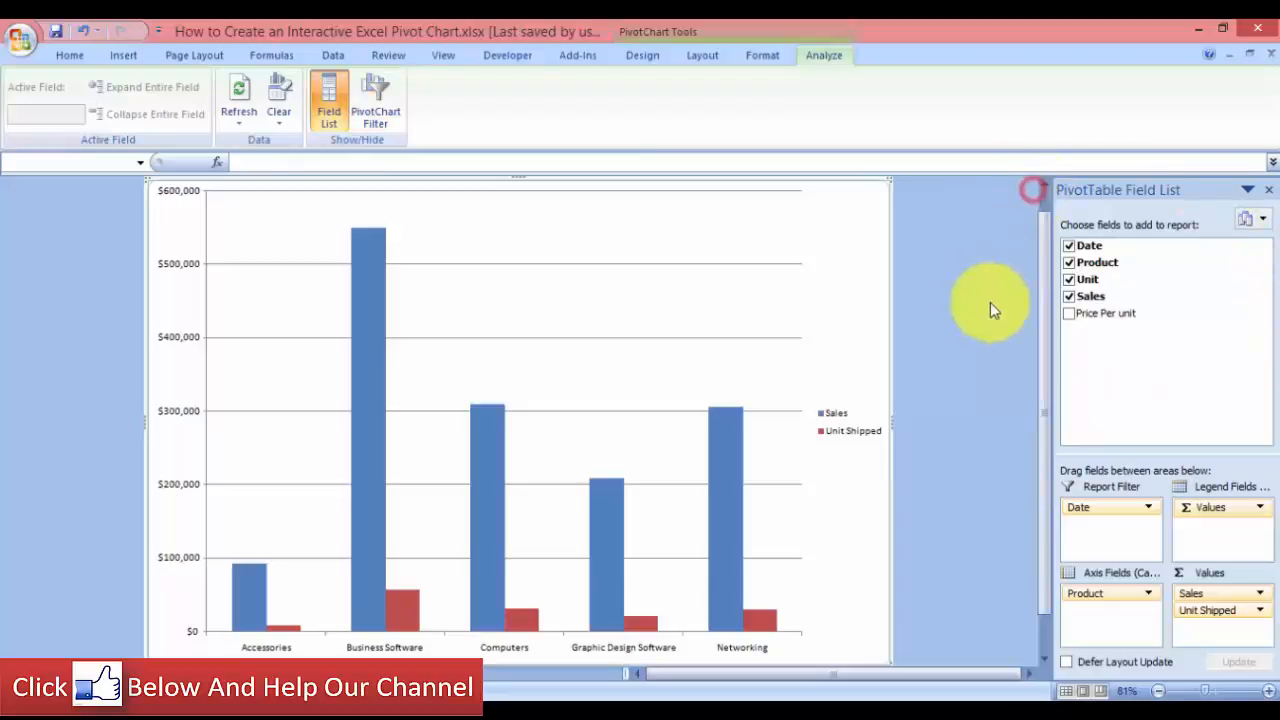
left_click(378, 105)
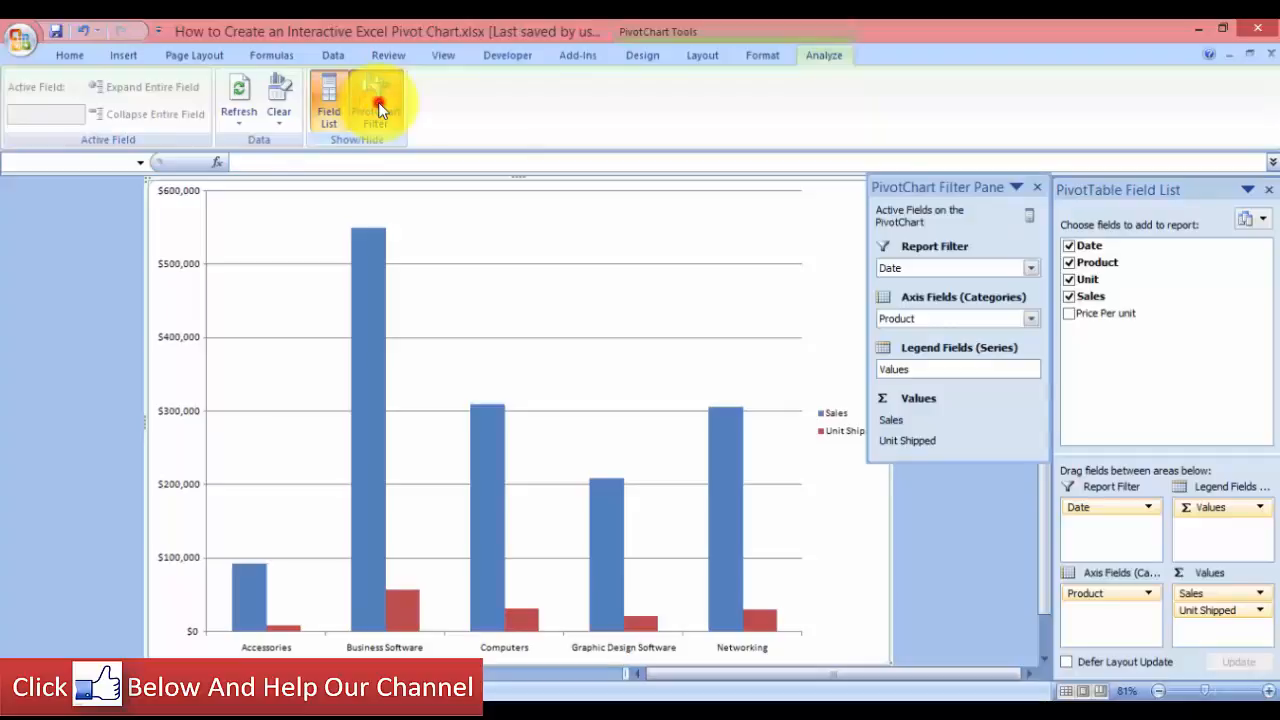
left_click(378, 106)
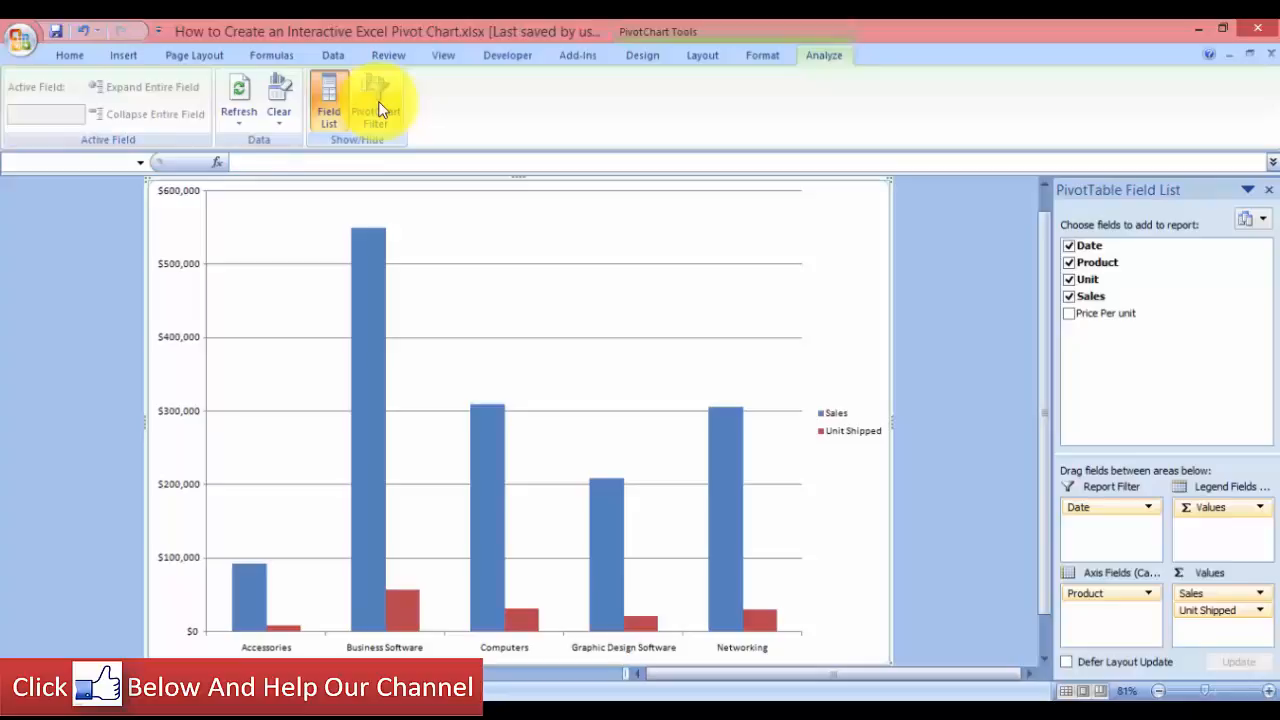
left_click(378, 108)
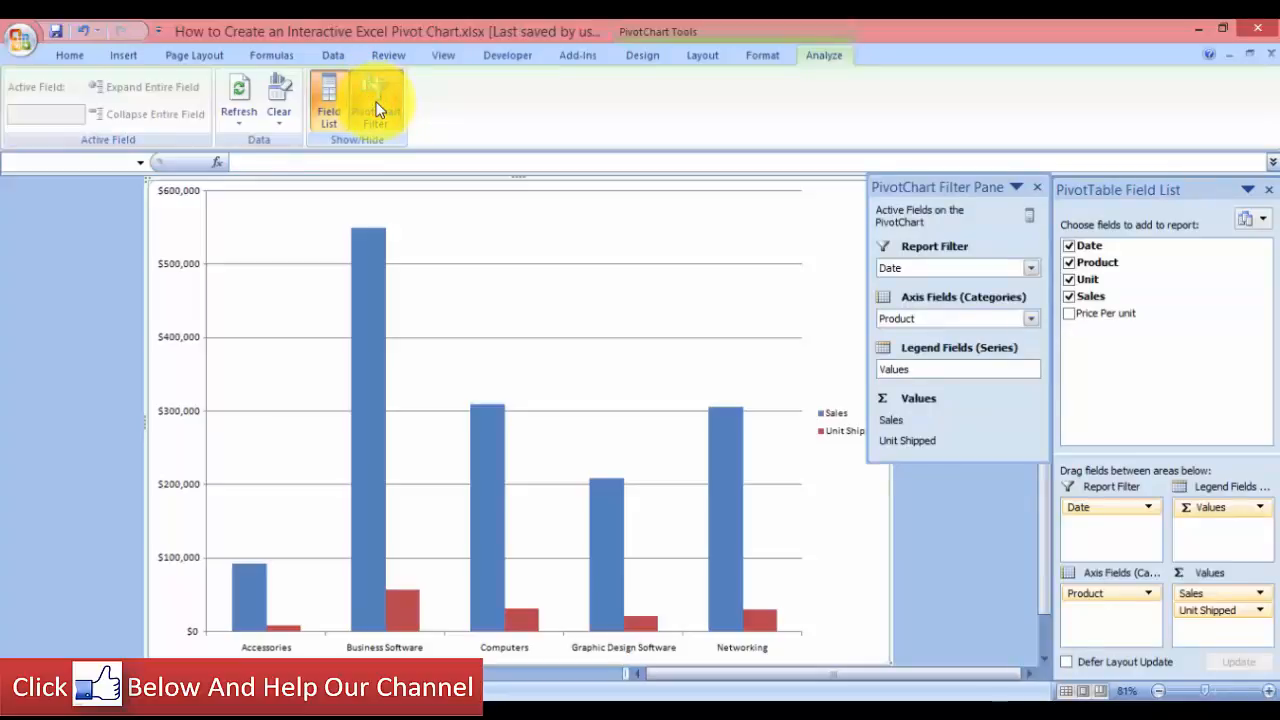
- Hide the PivotTable Field List and place the PivotChart Filter Pane in the empty area right of the chart
left_click(326, 115)
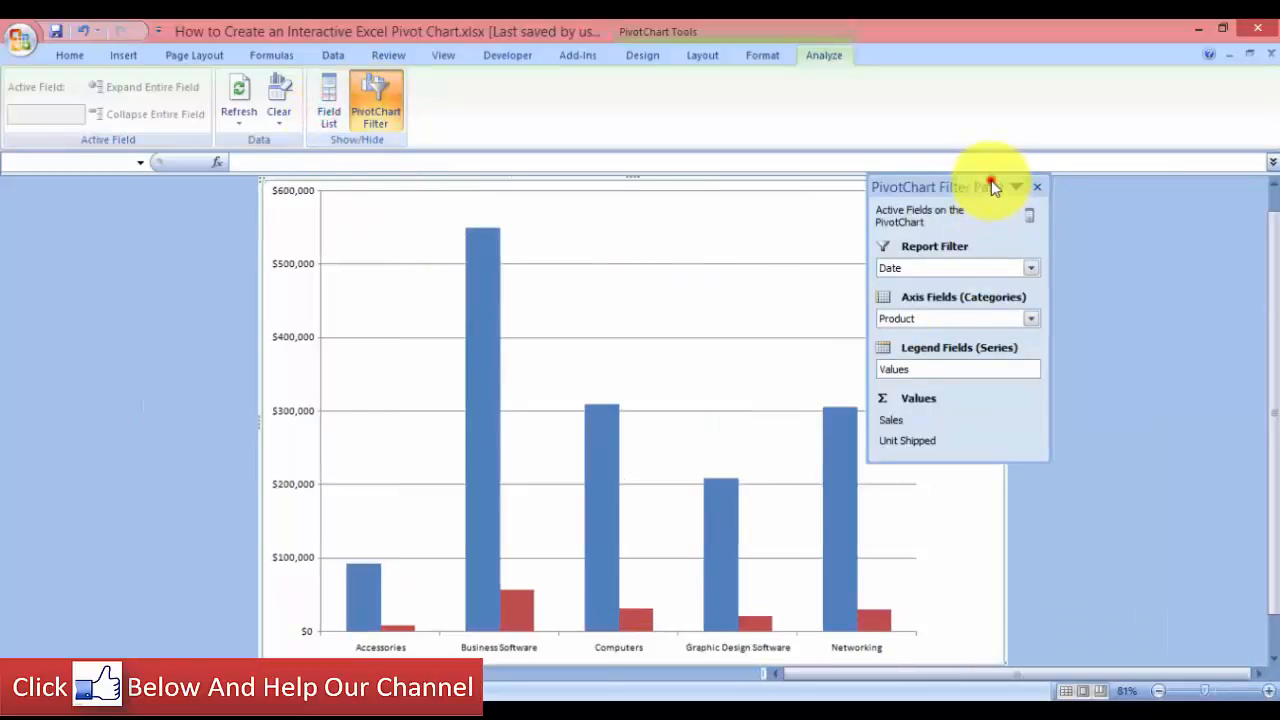
left_click_drag(984, 188, 1136, 210)
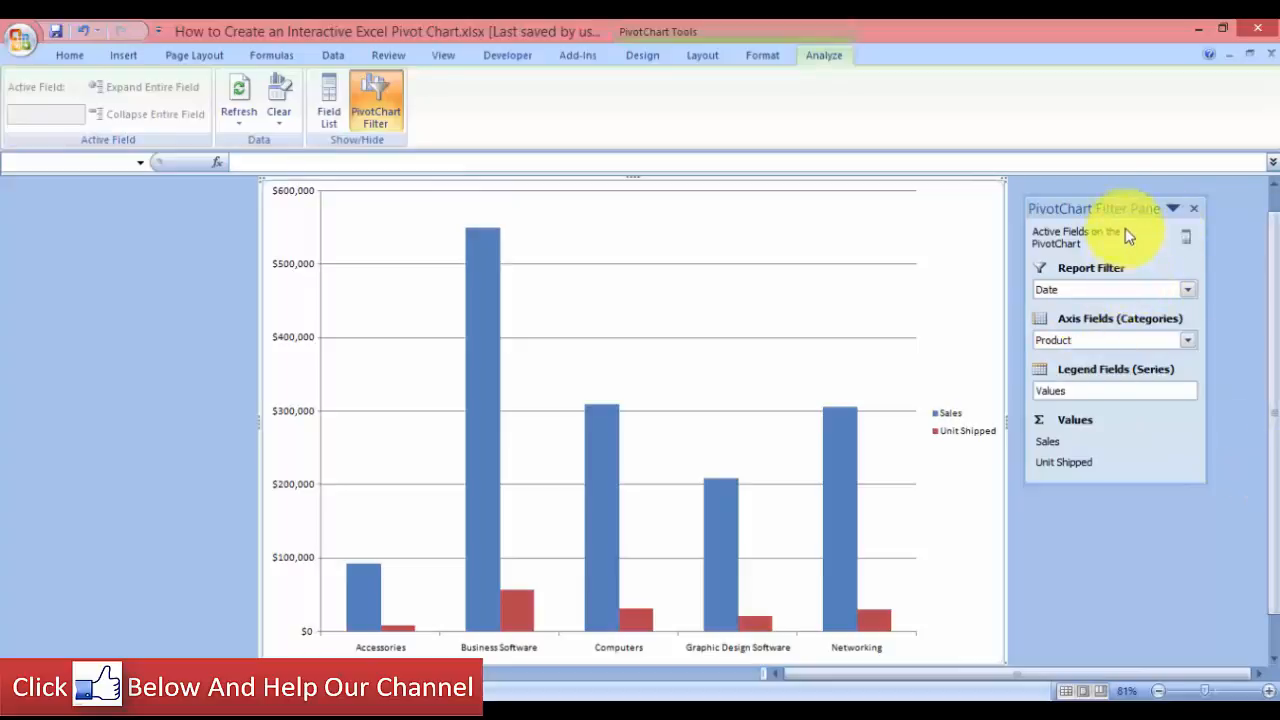
left_click_drag(1110, 211, 1103, 204)
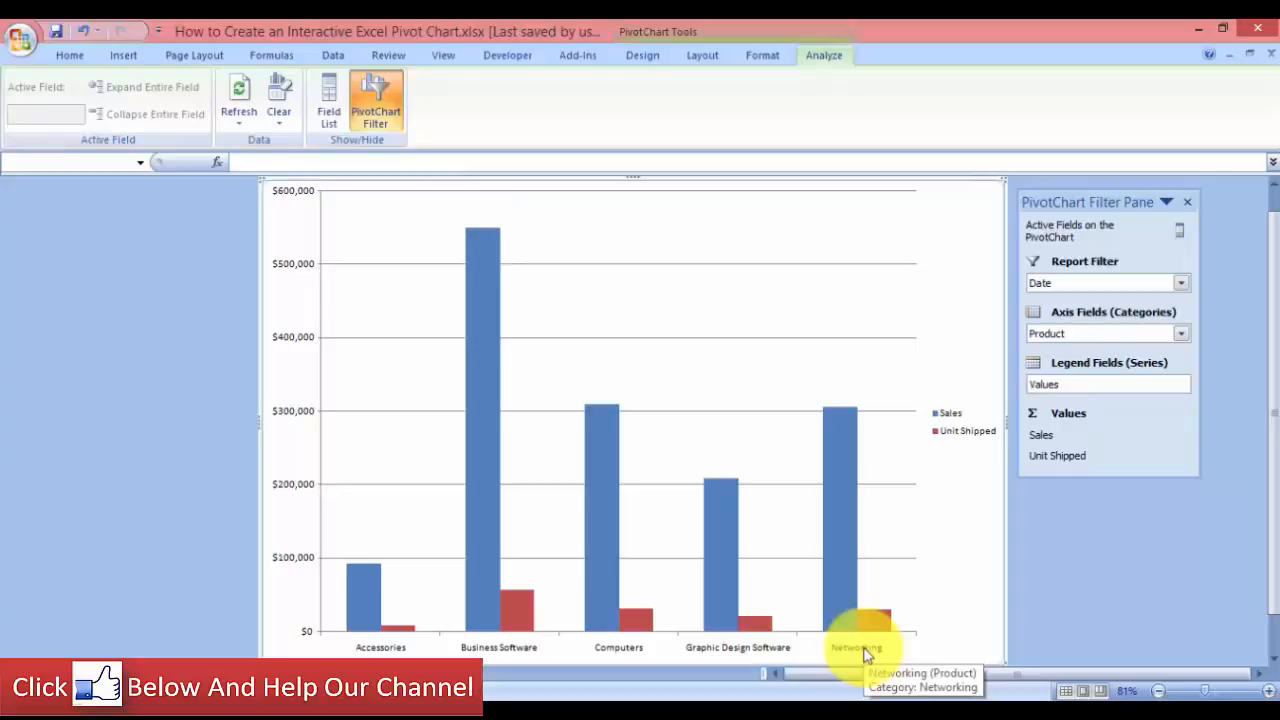
- Filter the chart's Product axis field to show only Accessories and Business Software
left_click(1182, 337)
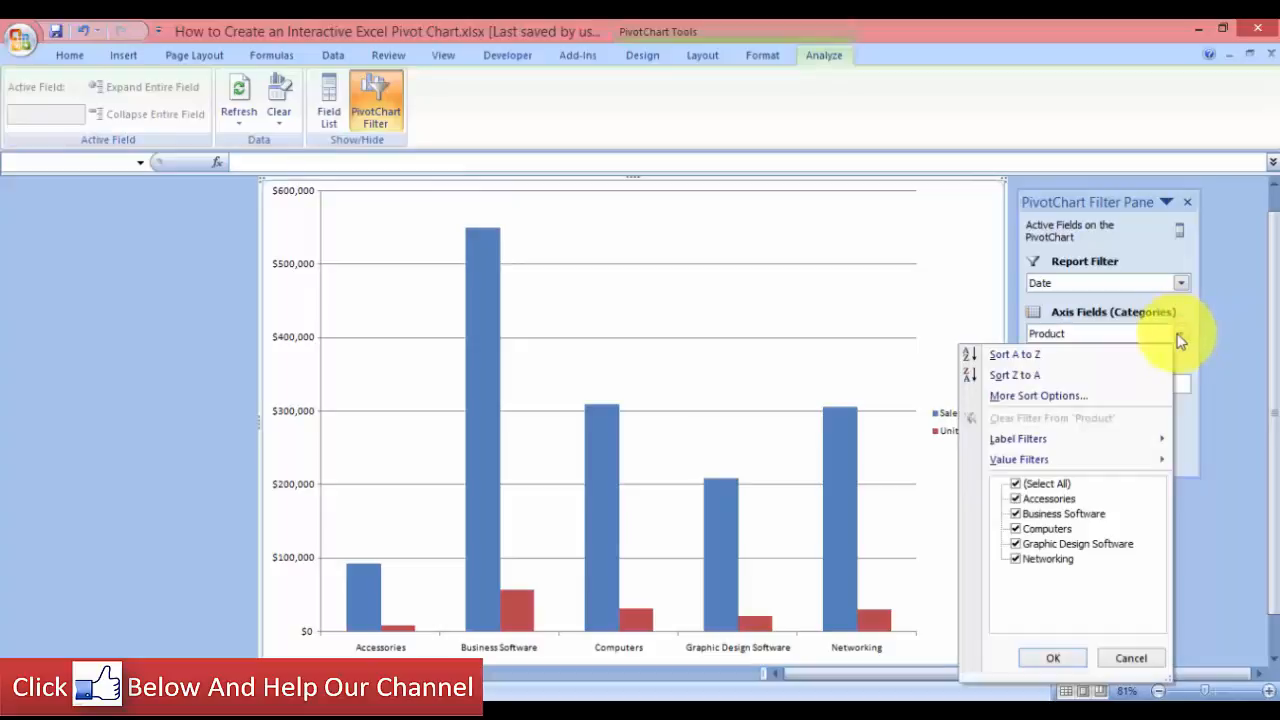
left_click(1016, 485)
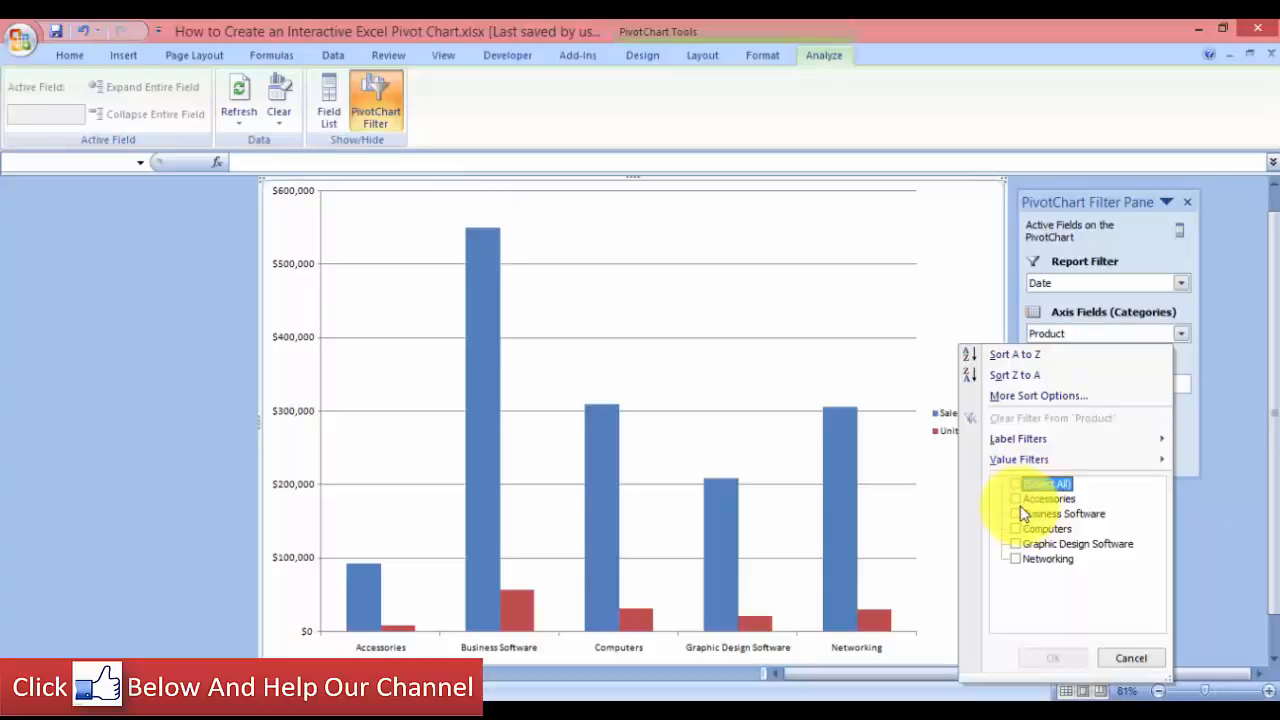
left_click(1016, 498)
left_click(1016, 513)
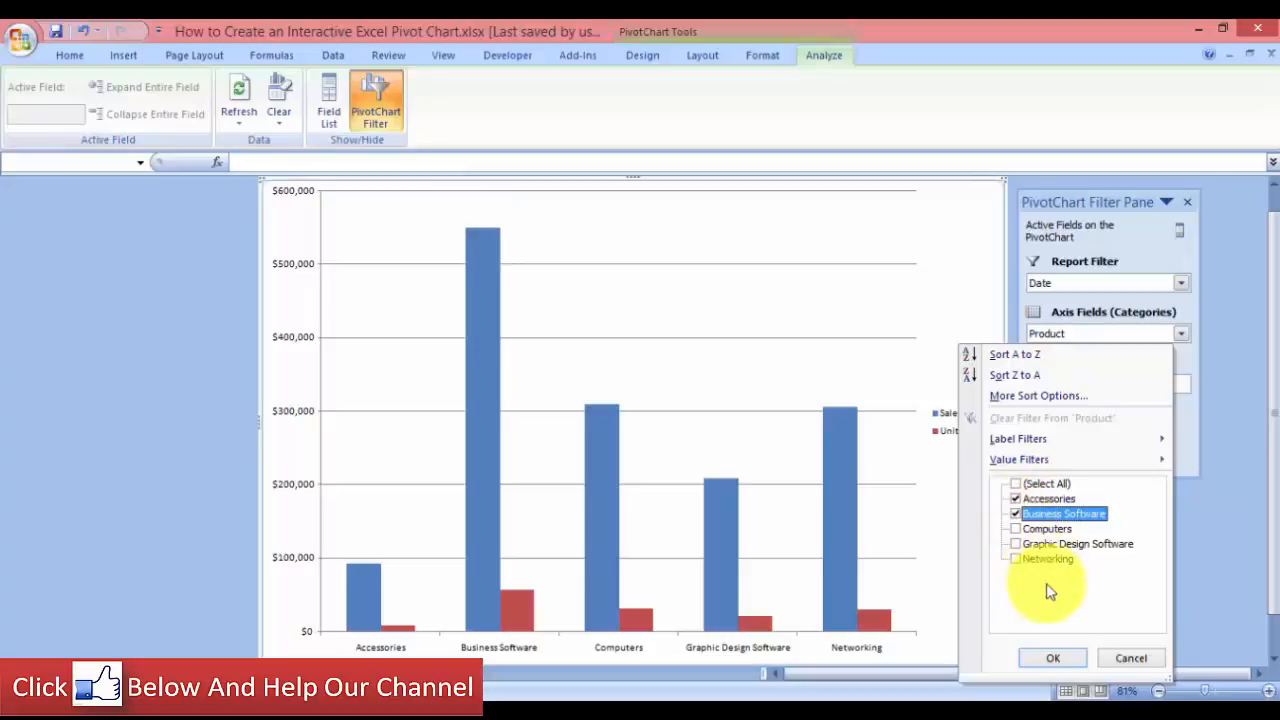
left_click(1055, 655)
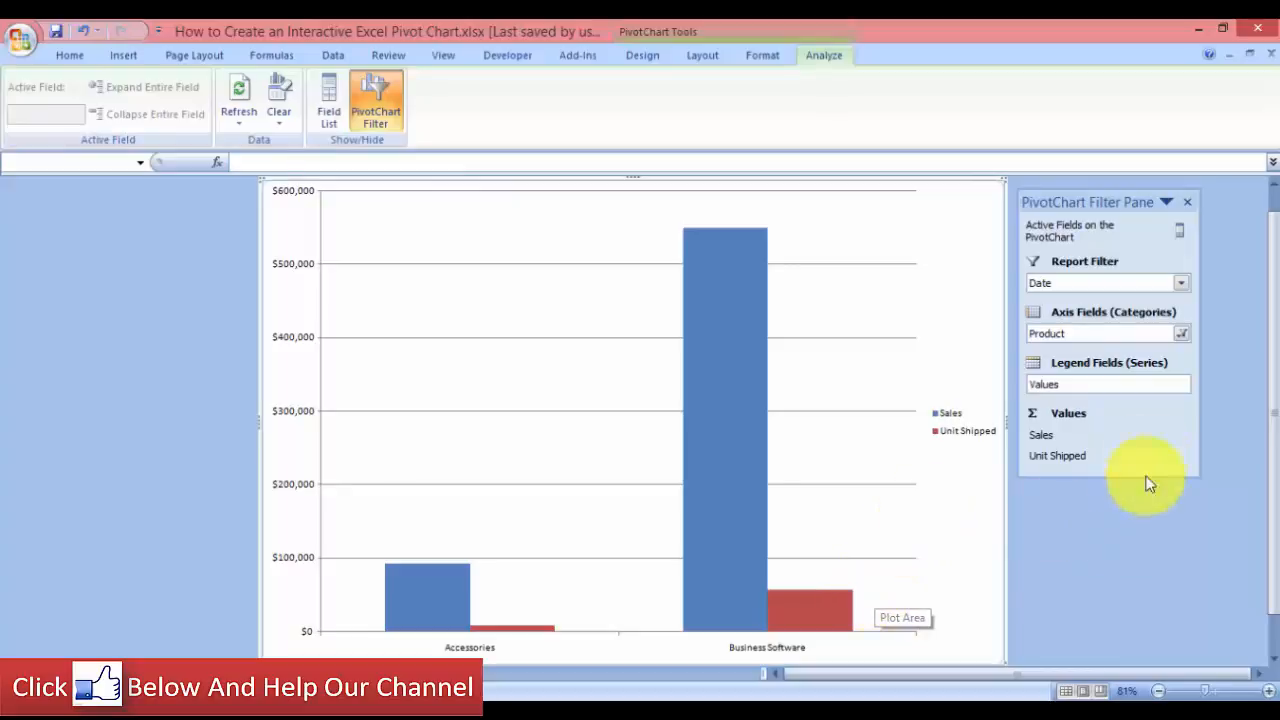
- Change the chart's Product axis filter to show only Computers, Graphic Design Software and Networking
left_click(1181, 334)
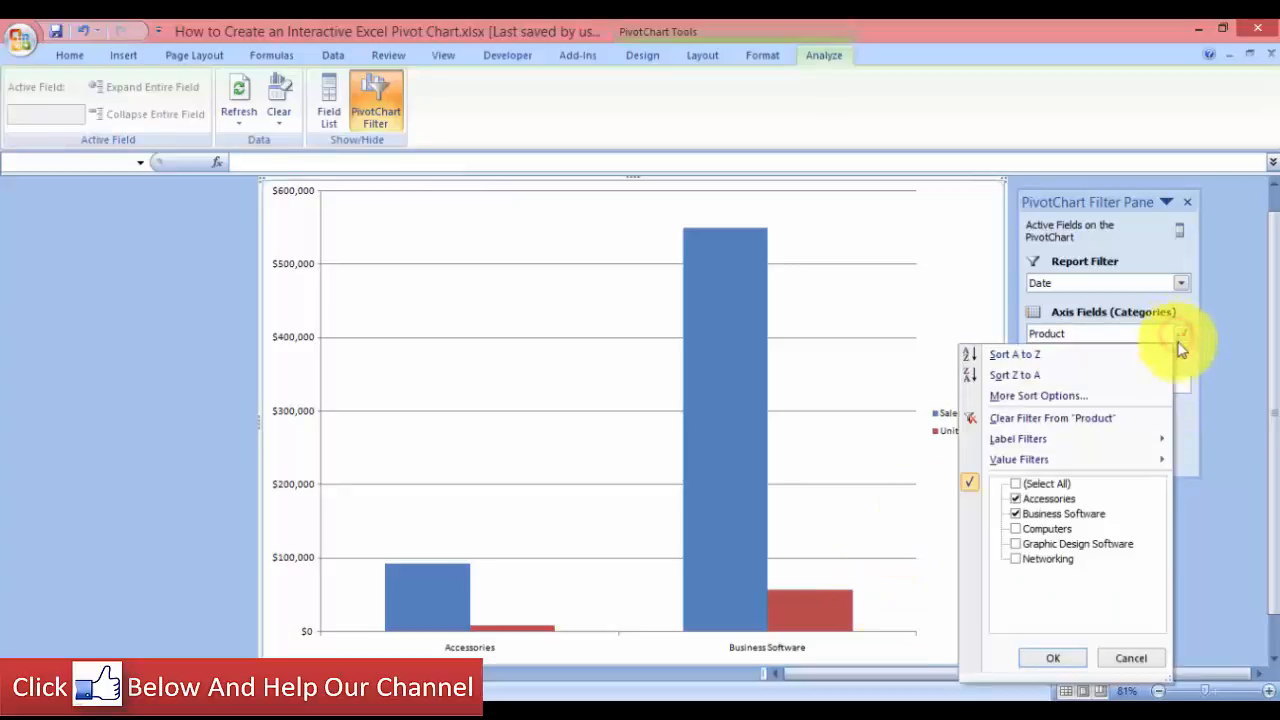
left_click(1016, 529)
left_click(1016, 544)
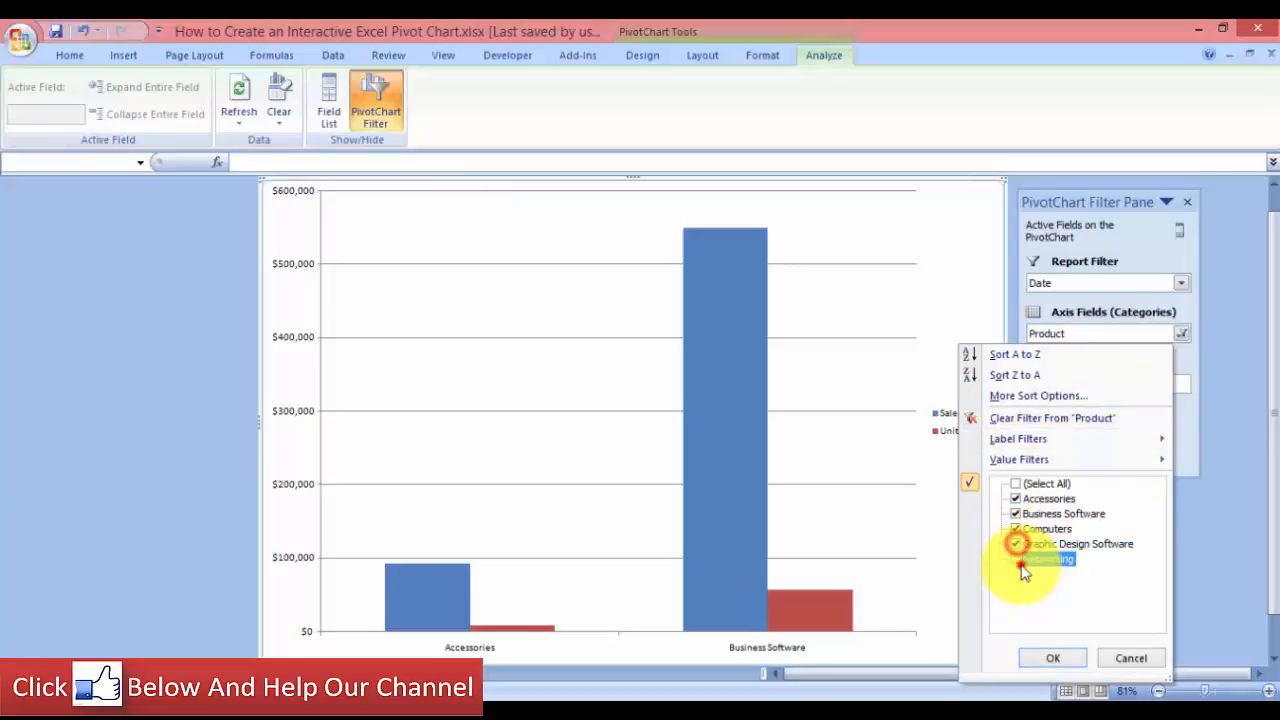
left_click(1016, 559)
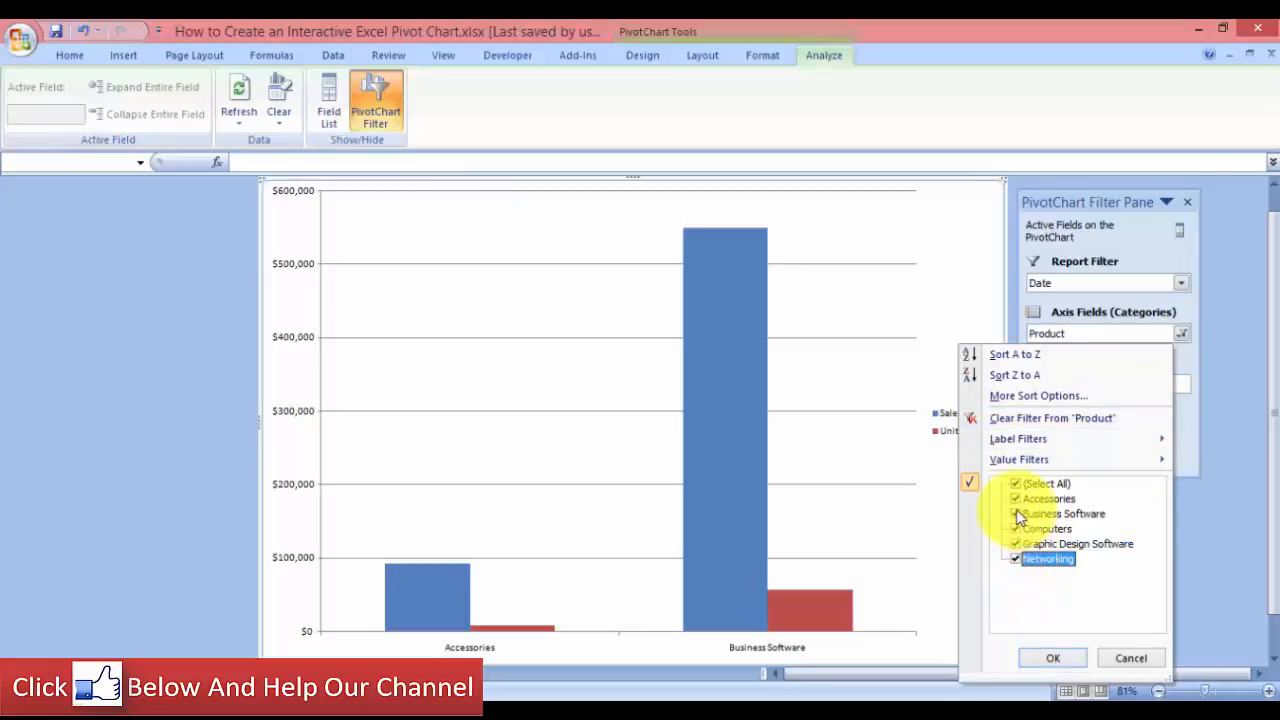
left_click(1016, 514)
left_click(1015, 499)
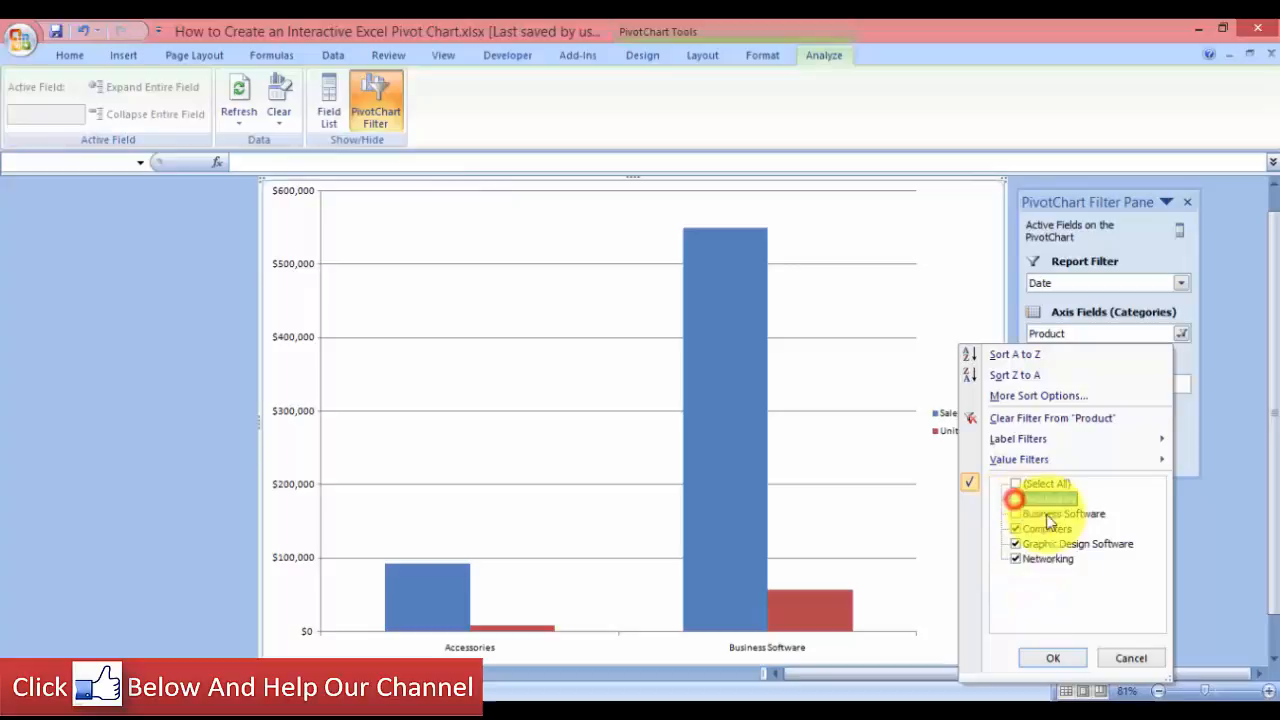
left_click(1040, 656)
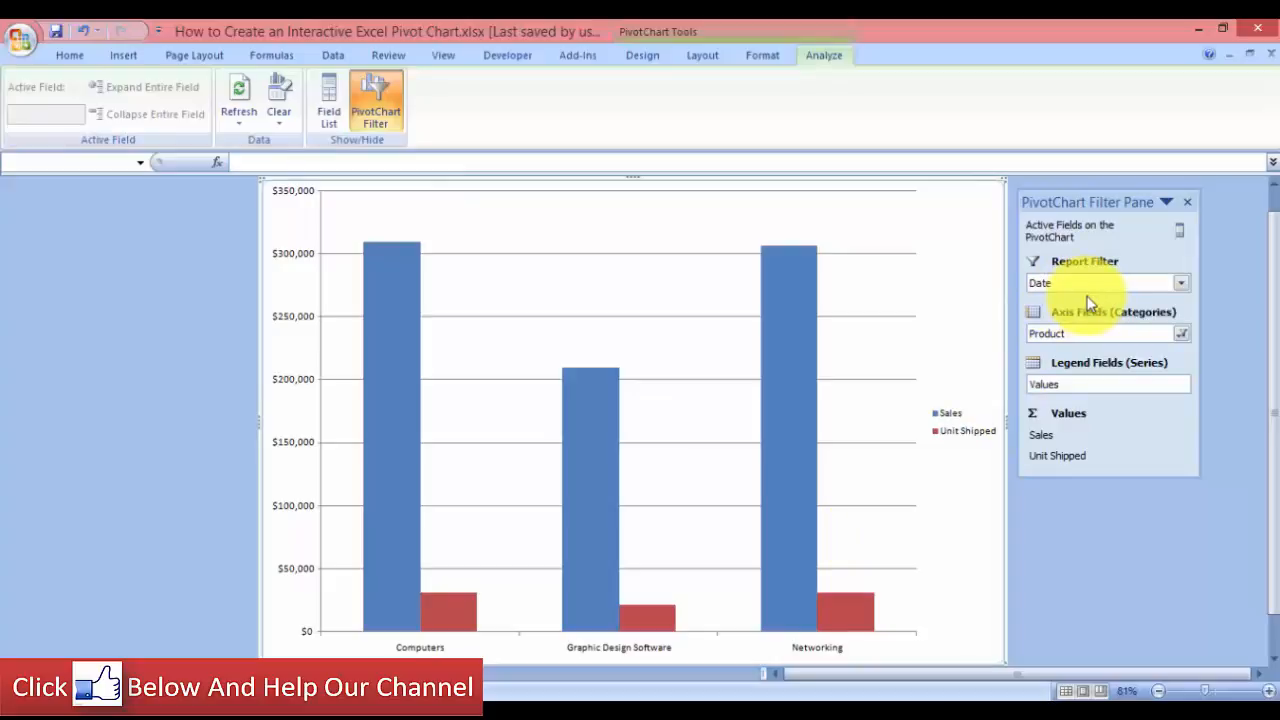
- Filter the chart's Date report filter to only 17/4/2012, 23/4/2012, 25/4/2012 and 30/4/2012
left_click(1179, 289)
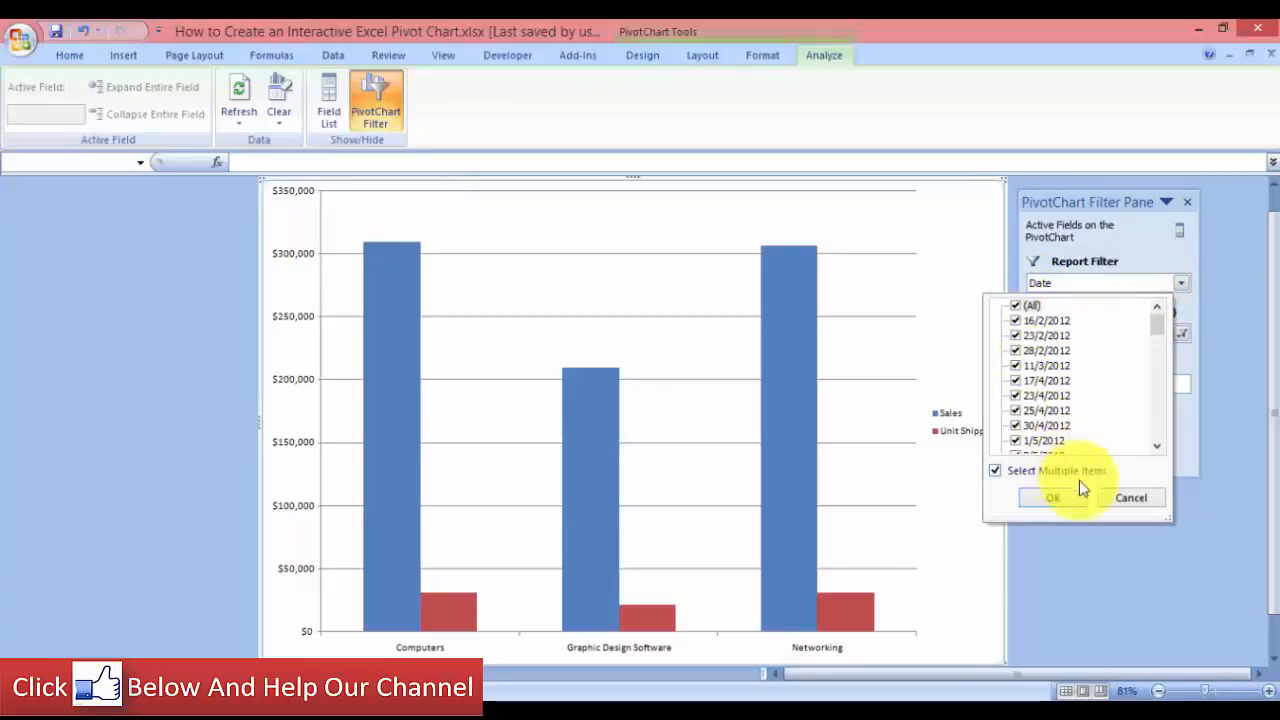
left_click(1064, 503)
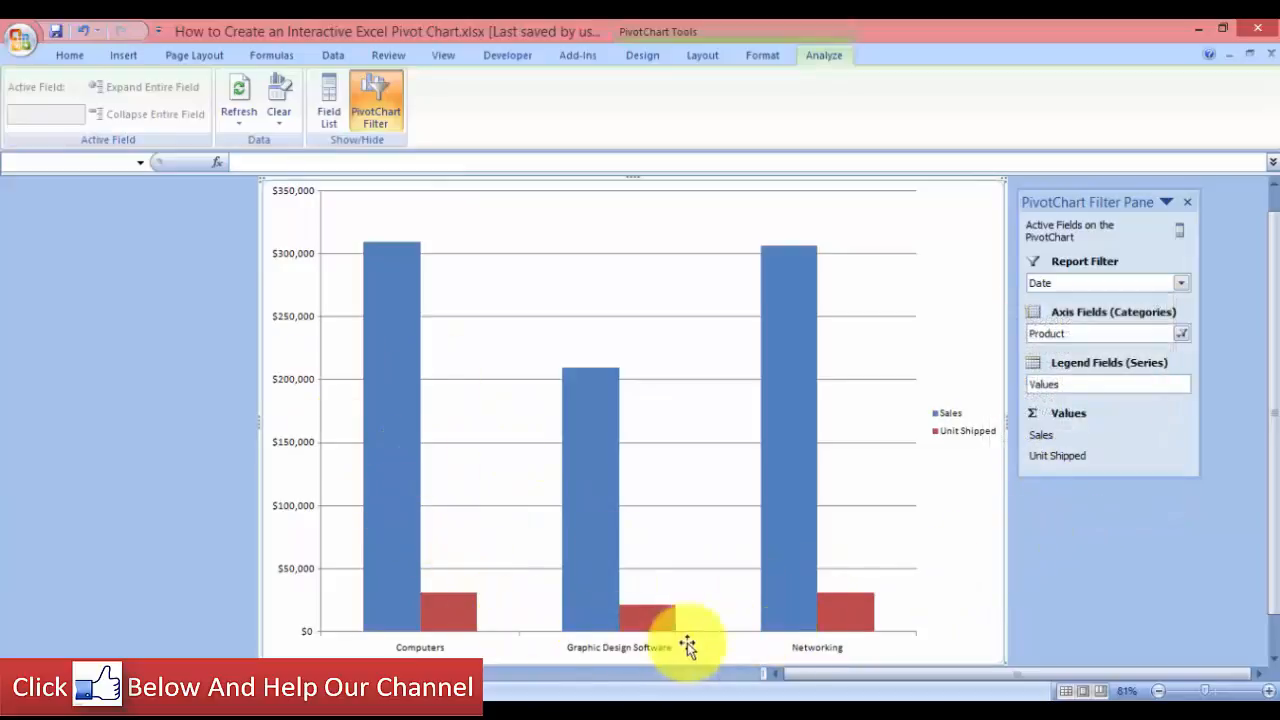
left_click(1180, 284)
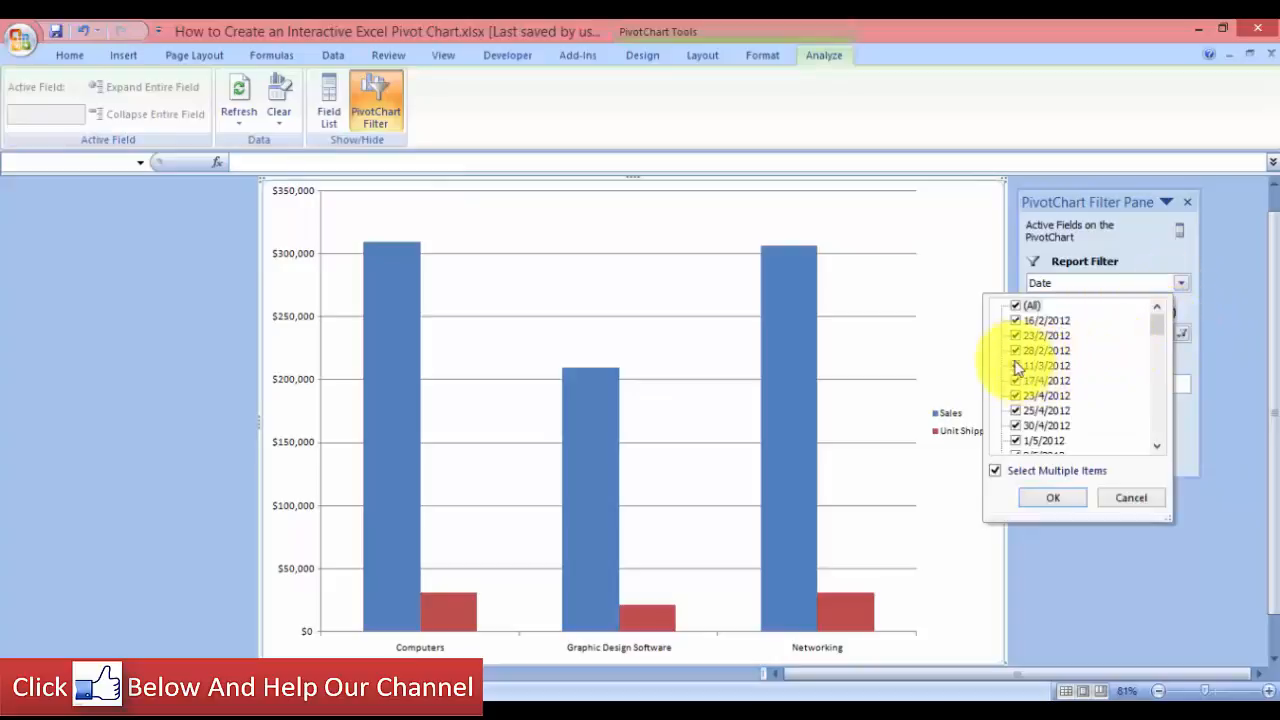
left_click(1015, 305)
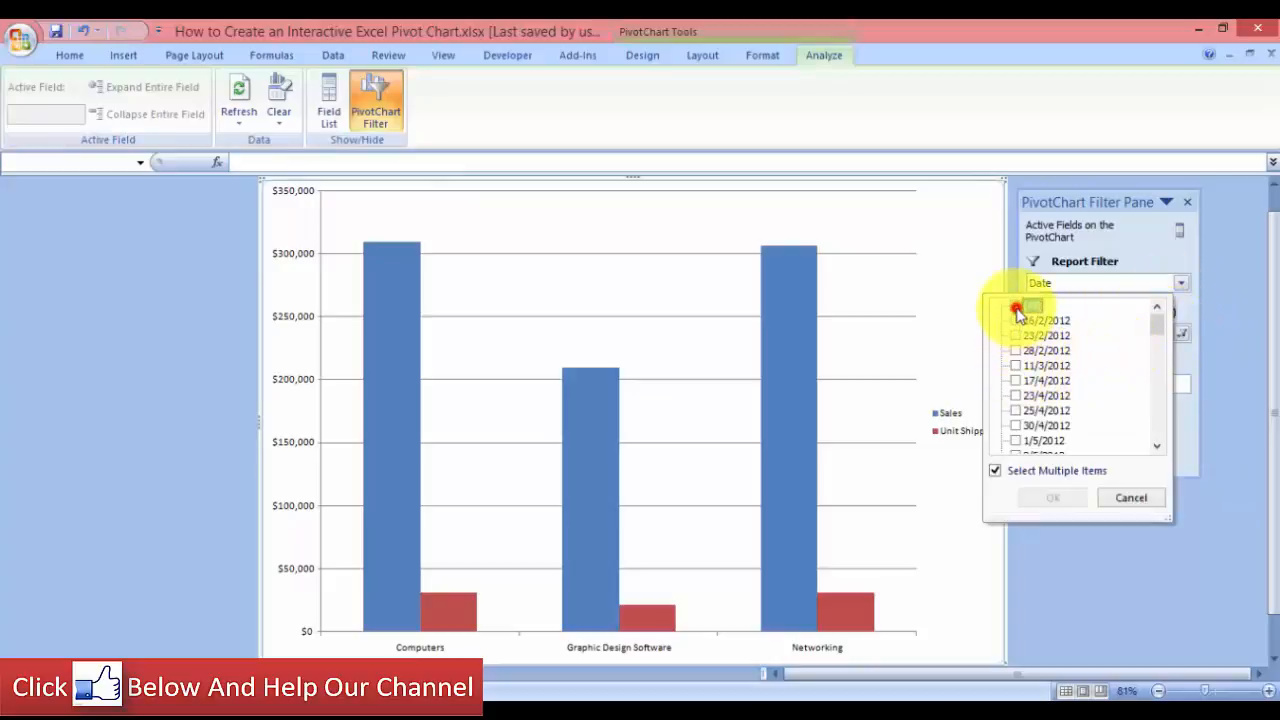
left_click(1015, 425)
left_click(1015, 410)
left_click(1015, 395)
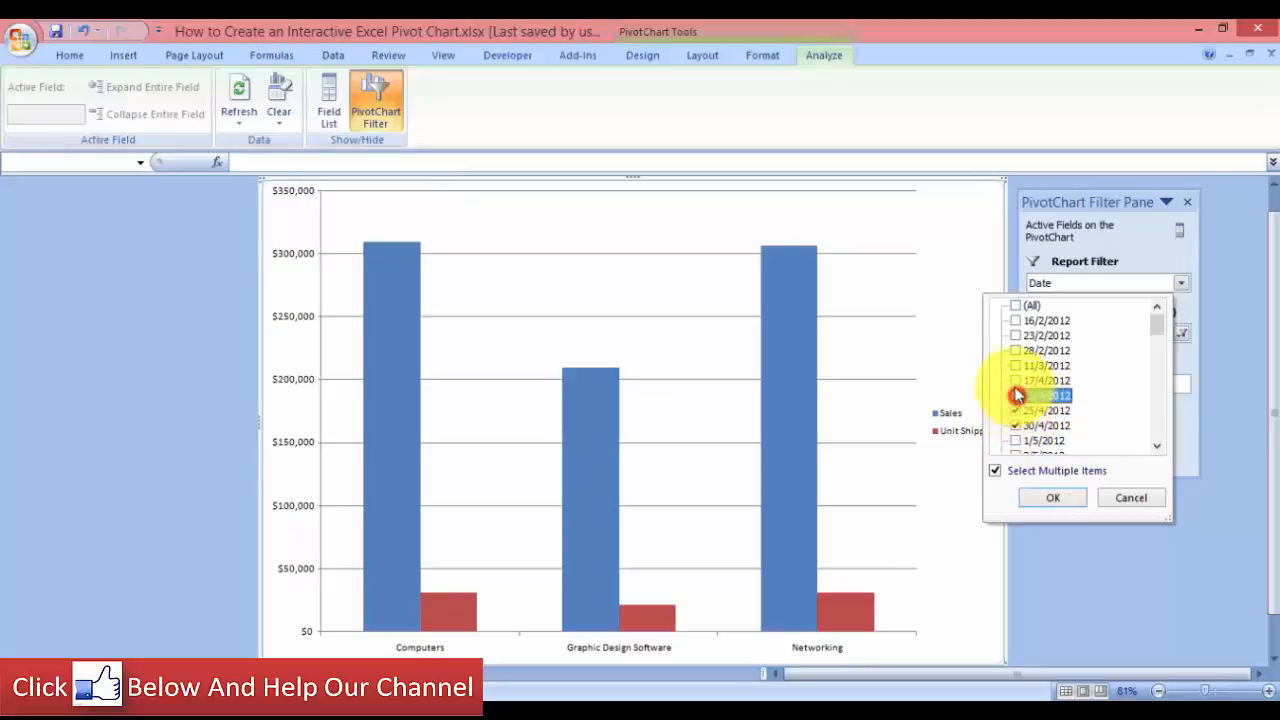
left_click(1015, 381)
left_click(1056, 496)
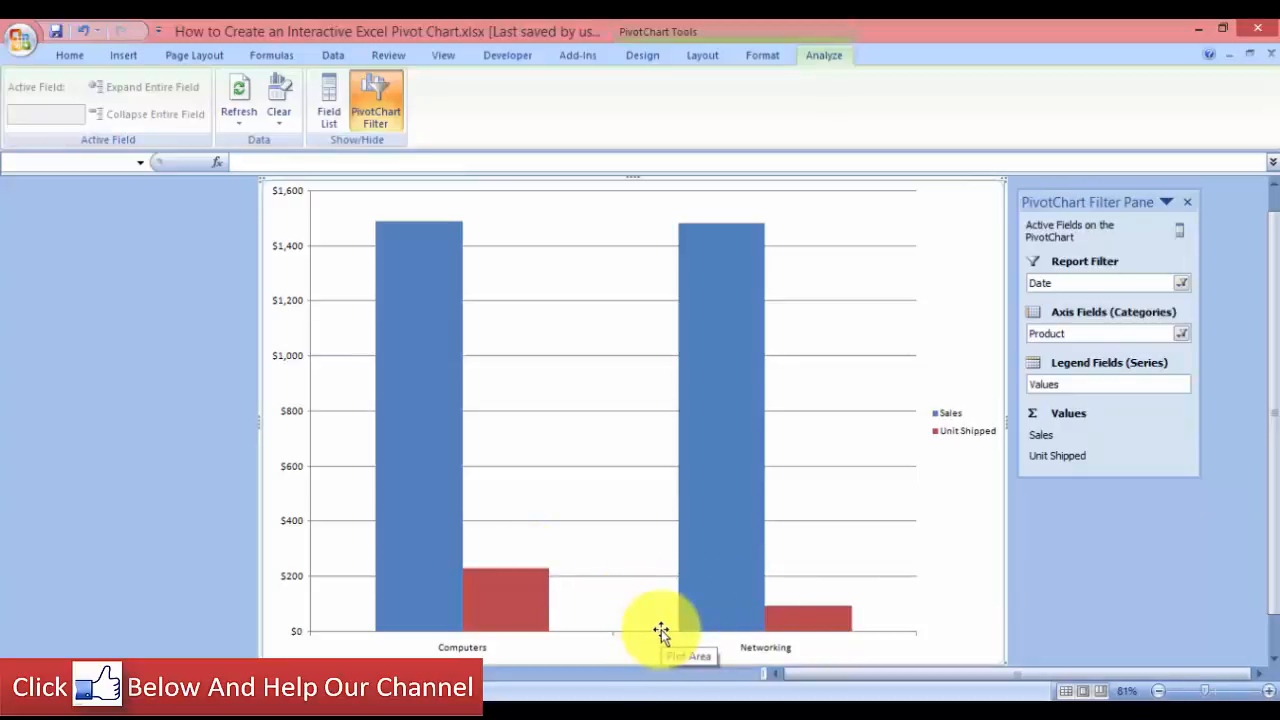
mouse_move(692, 540)
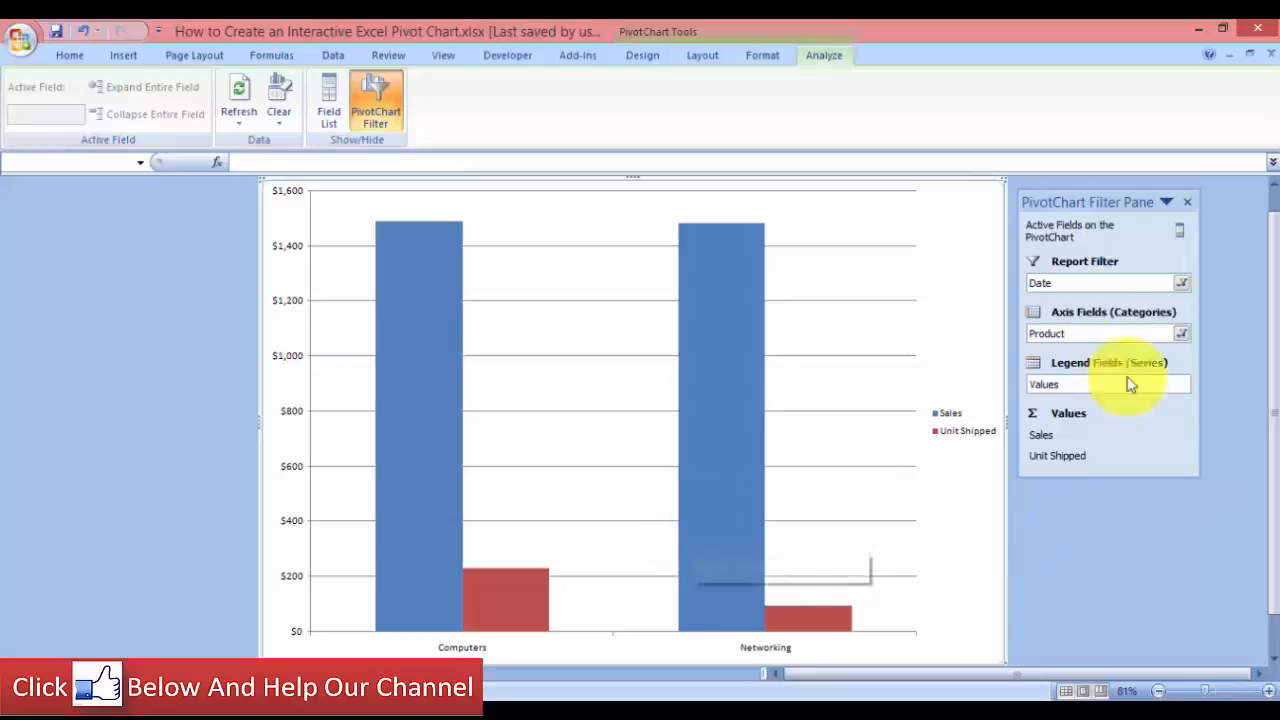
- Close the PivotChart Filter Pane and look through the full gallery of chart styles without applying one
left_click(645, 58)
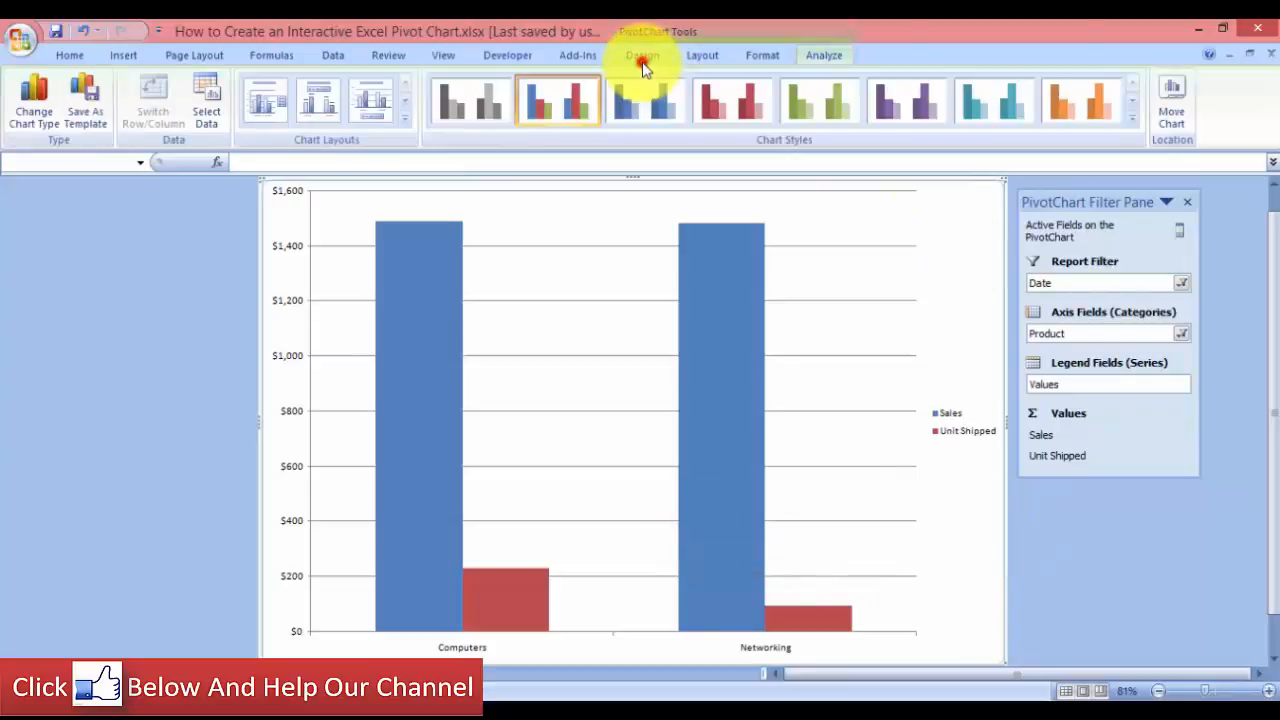
left_click(1187, 202)
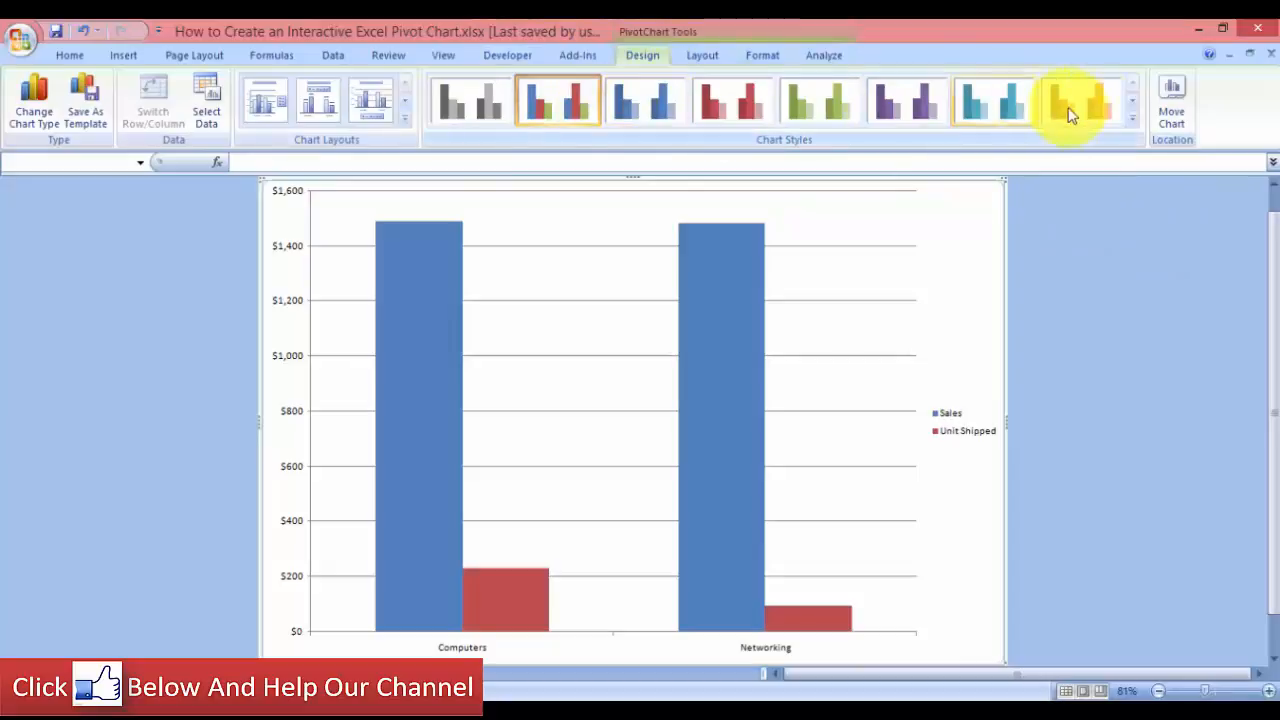
left_click(1133, 121)
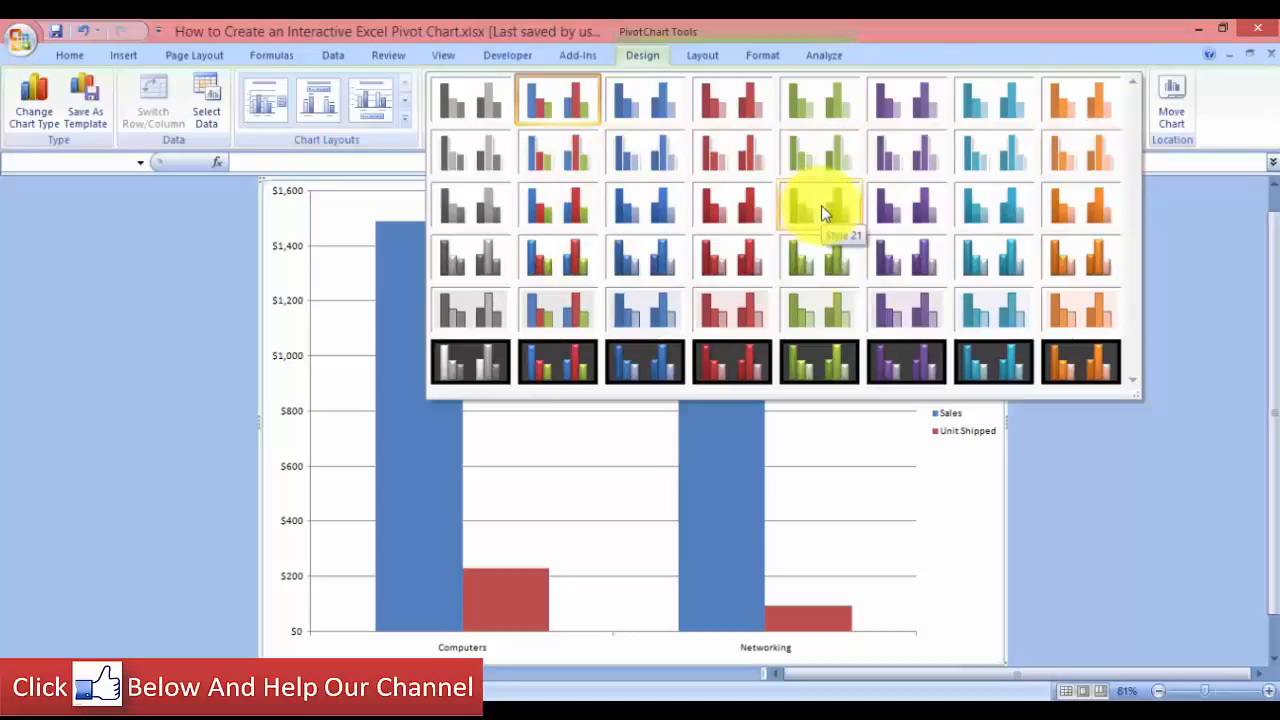
left_click(1184, 253)
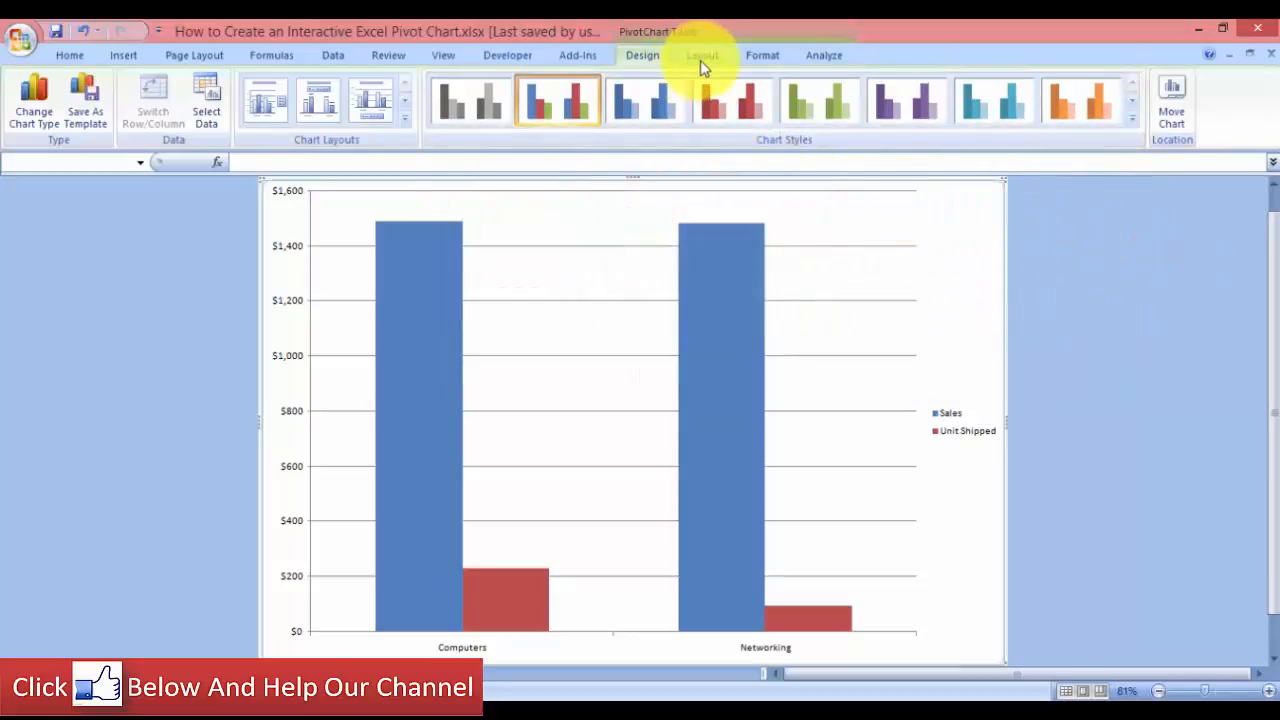
- Add a chart title above the plot area, keeping the default title text and automatic fill
left_click(700, 60)
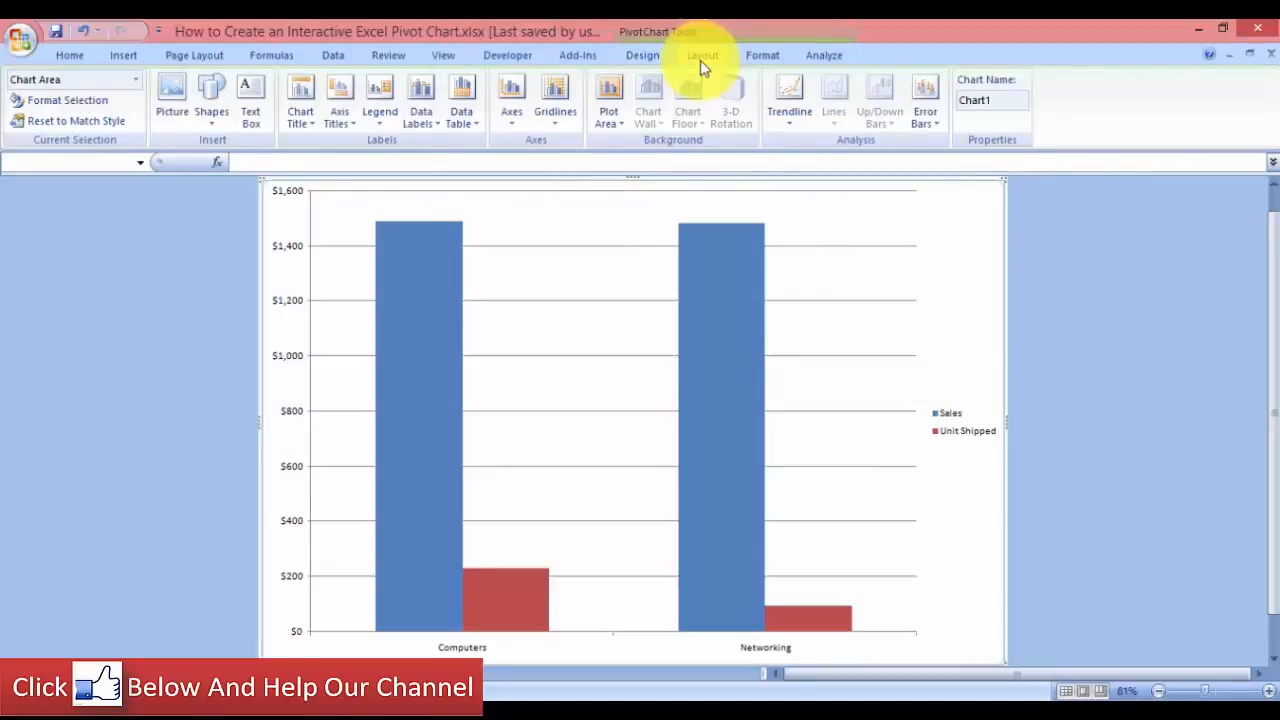
left_click(309, 121)
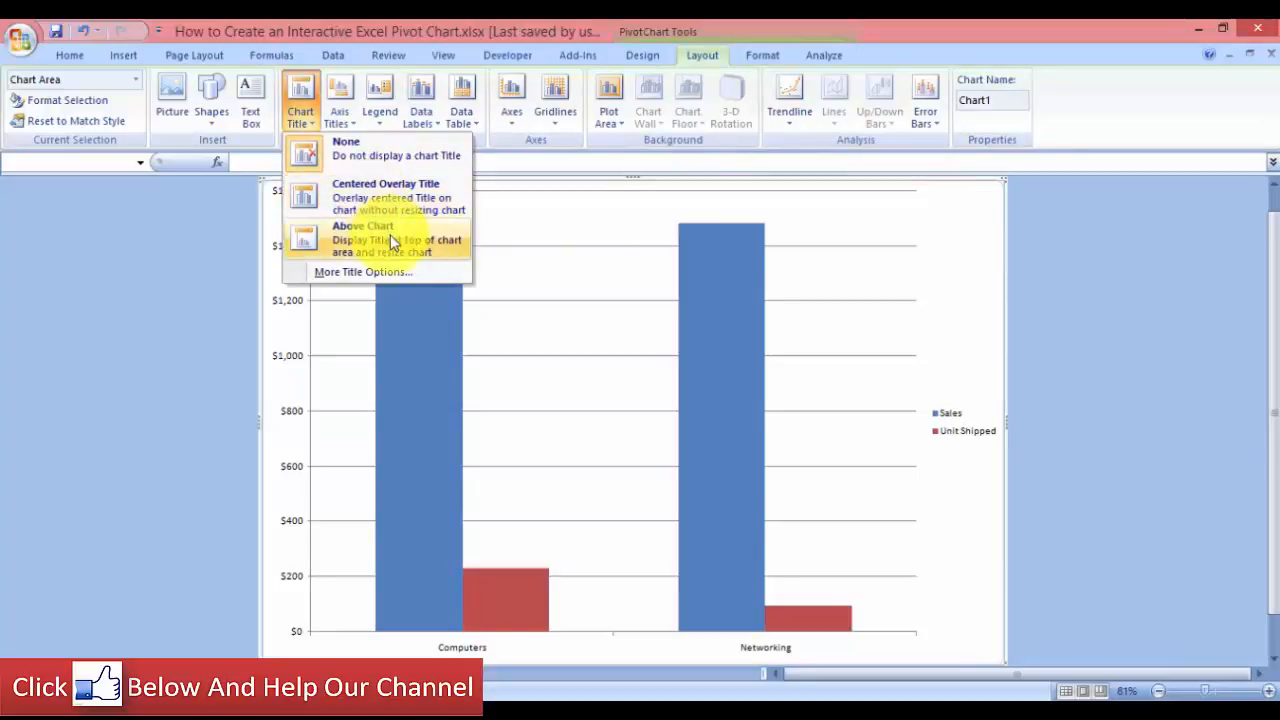
left_click(364, 271)
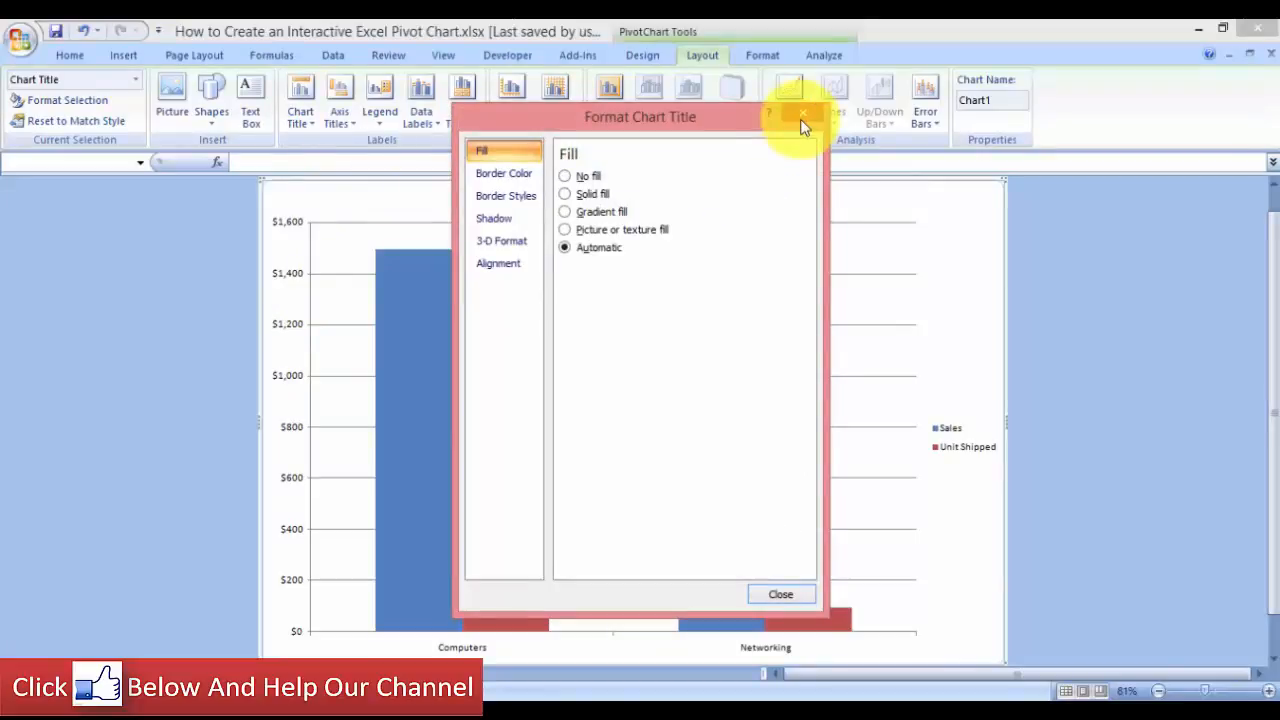
left_click(803, 116)
- Review the axis title and legend options, and display data labels centered on the chart's data points
left_click(350, 122)
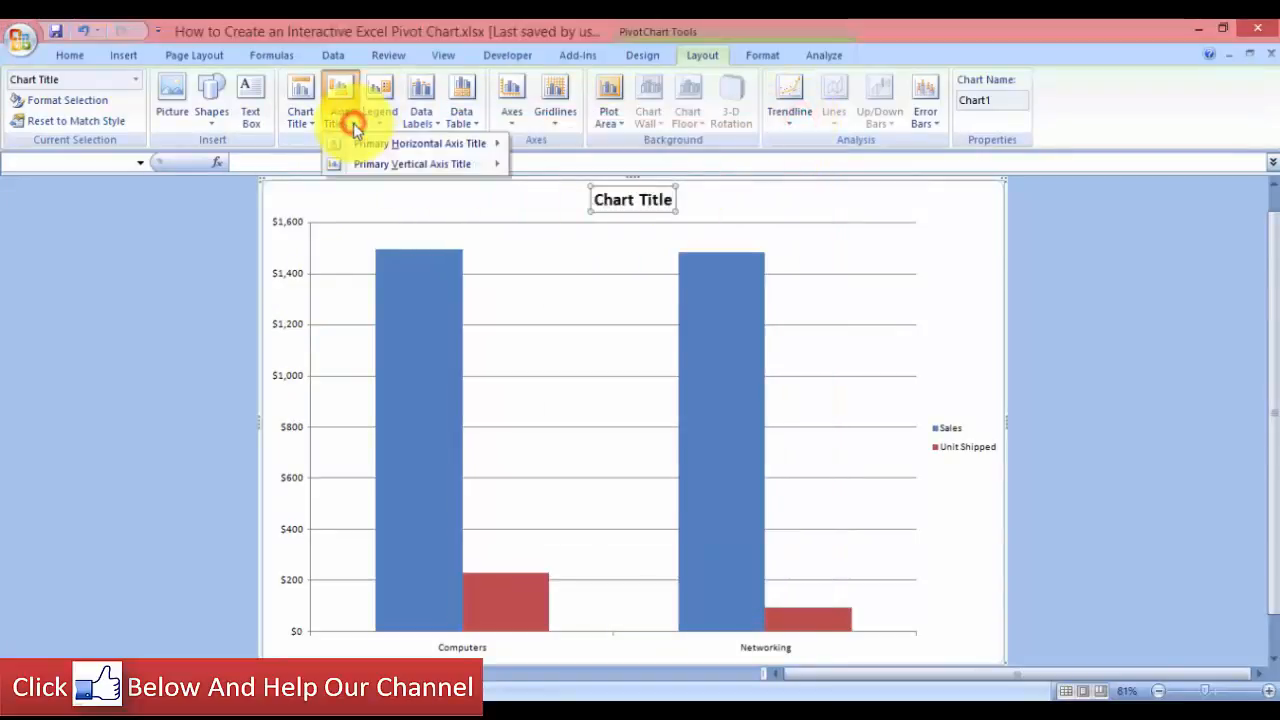
left_click(195, 221)
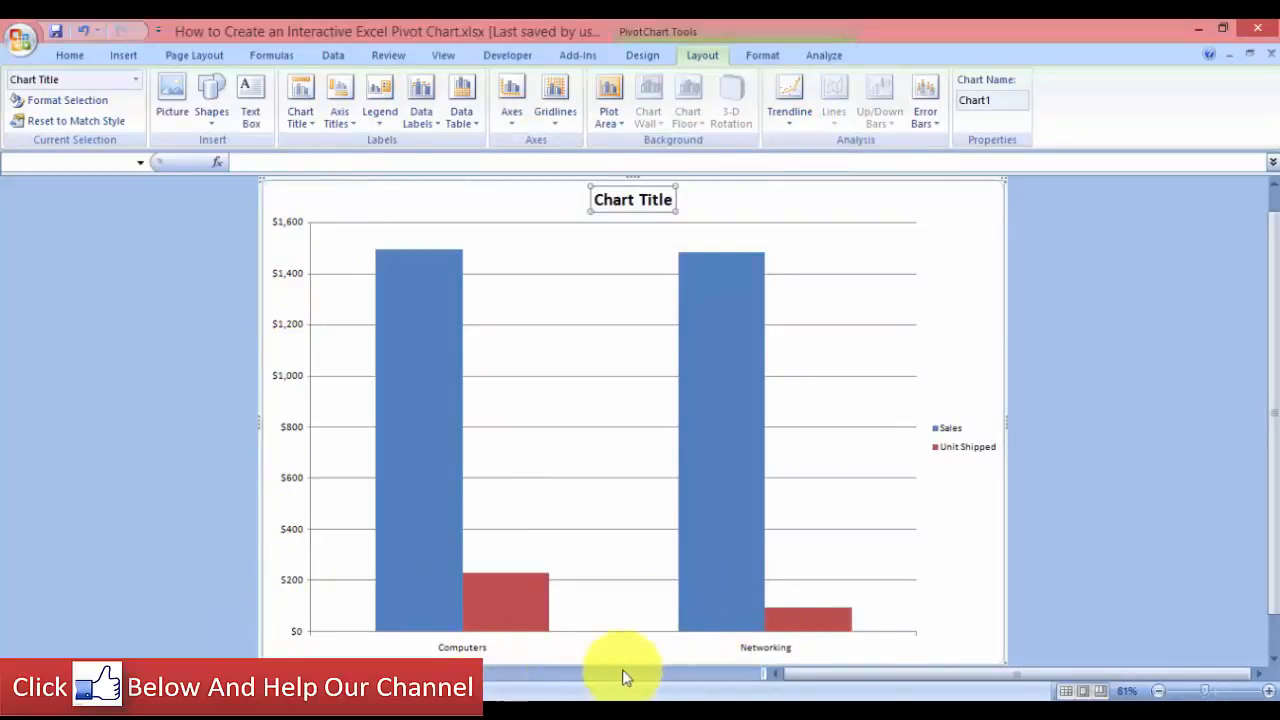
left_click(380, 105)
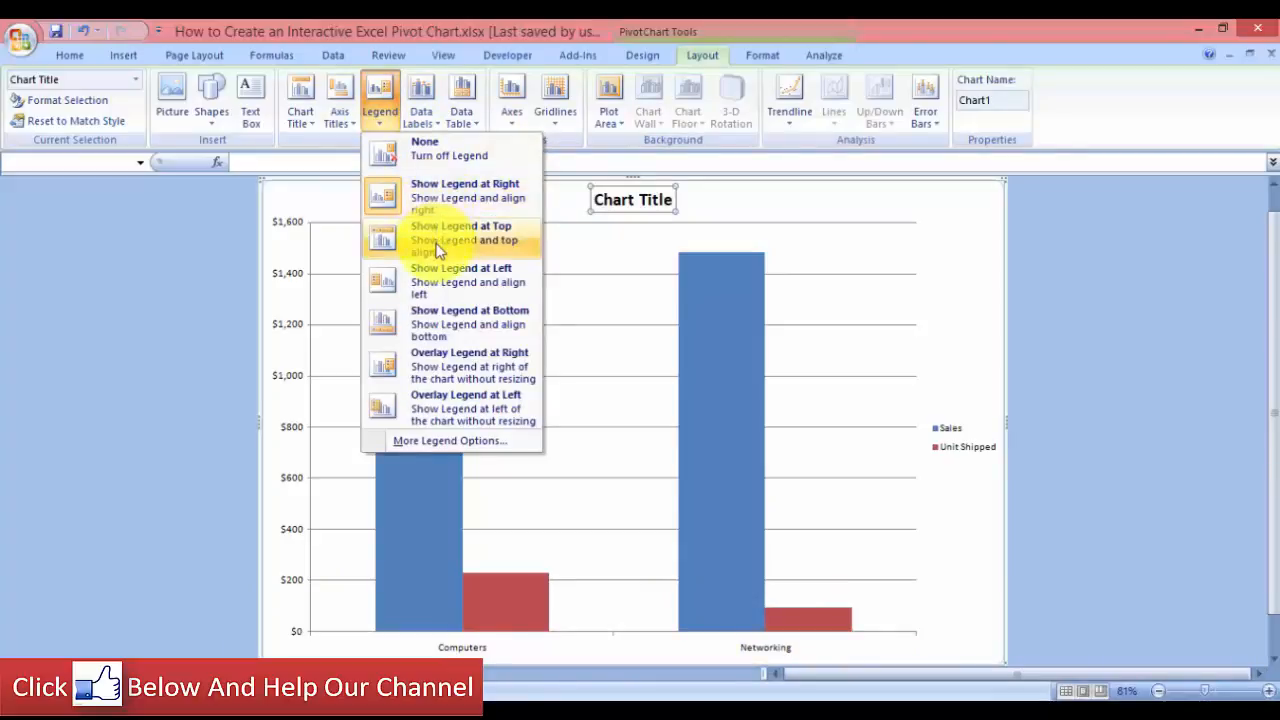
left_click(424, 115)
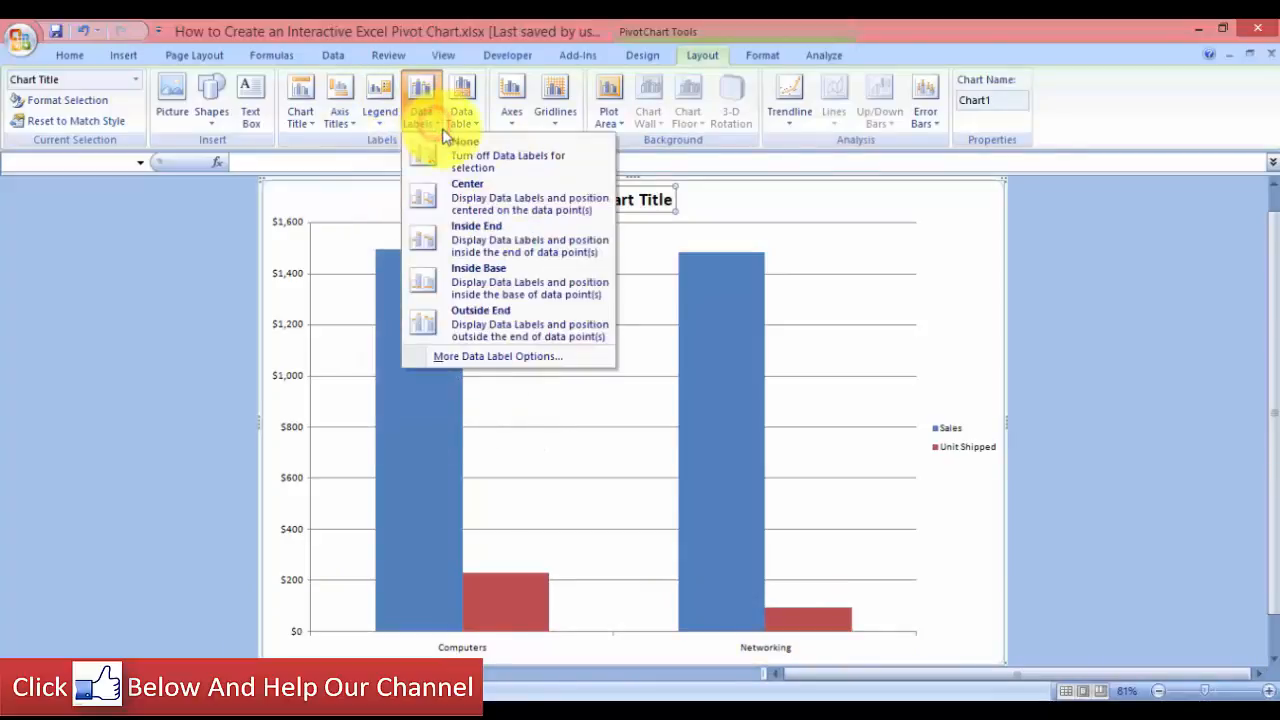
left_click(491, 207)
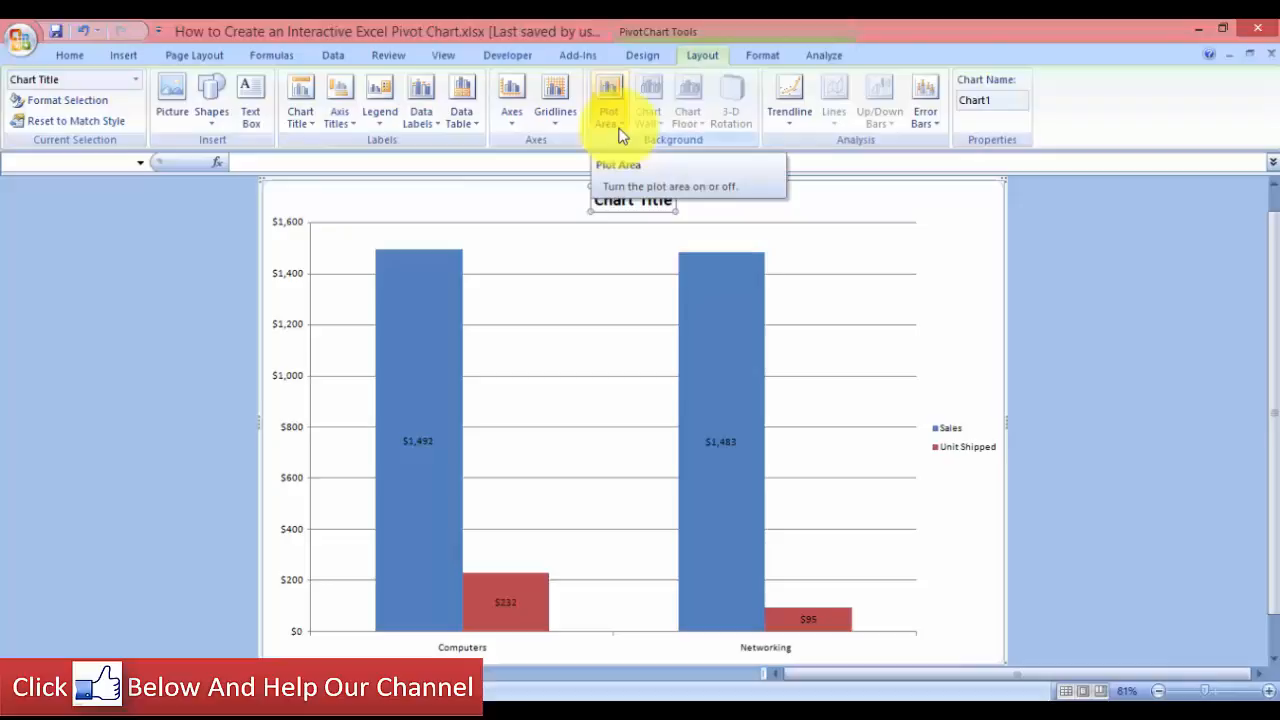
- View the chart formatting tools and compare the filtered pivot table on the worksheet with the PivotChart on its chart sheet
left_click(762, 56)
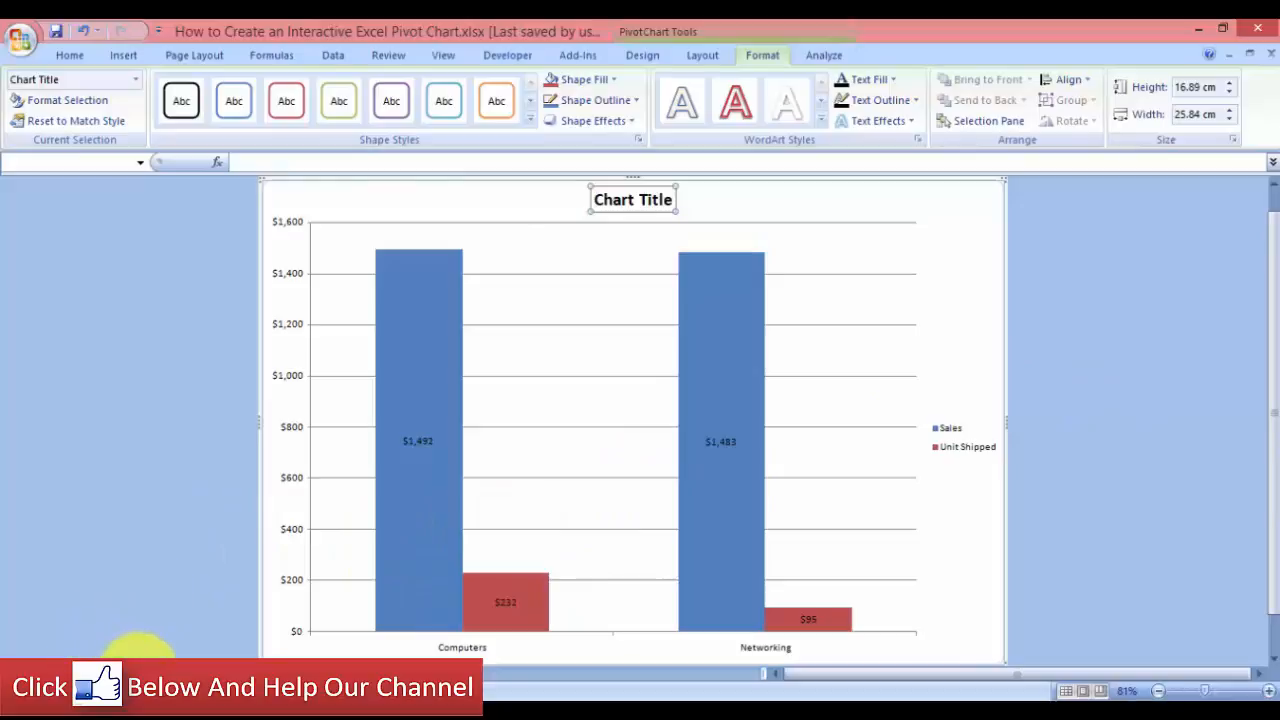
left_click(139, 673)
scroll(330, 583, "up", 4)
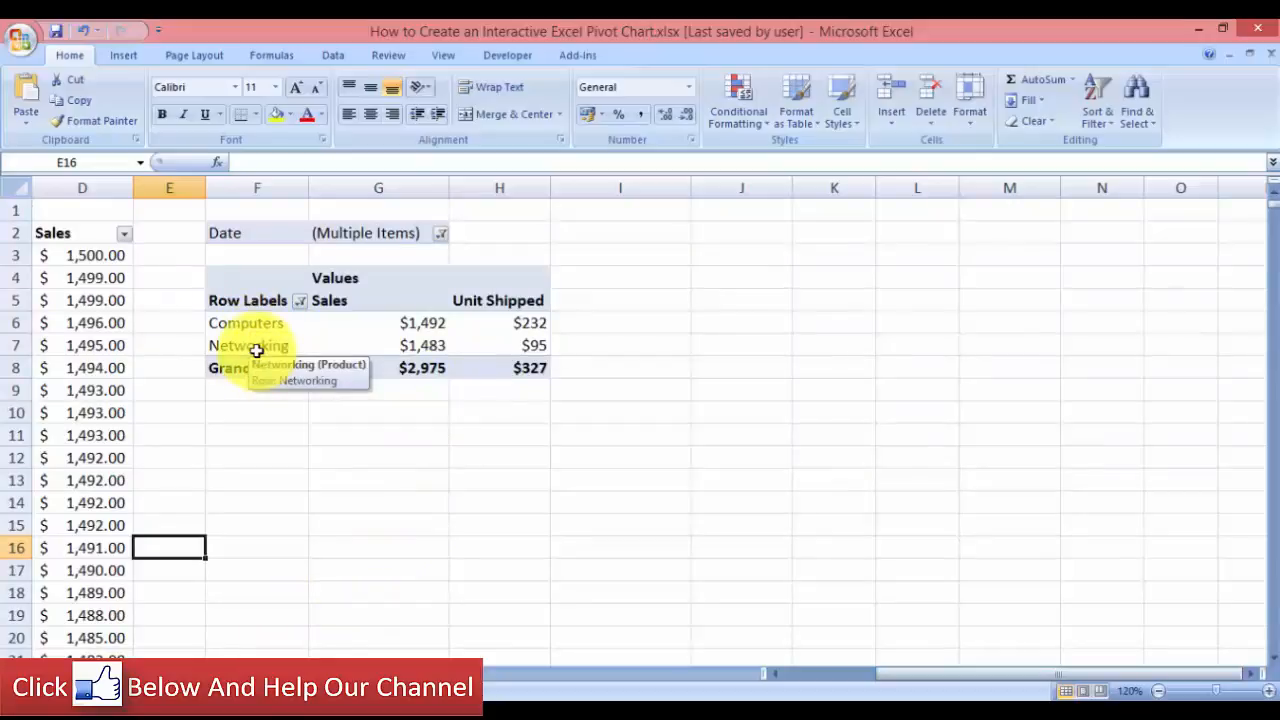
left_click(107, 670)
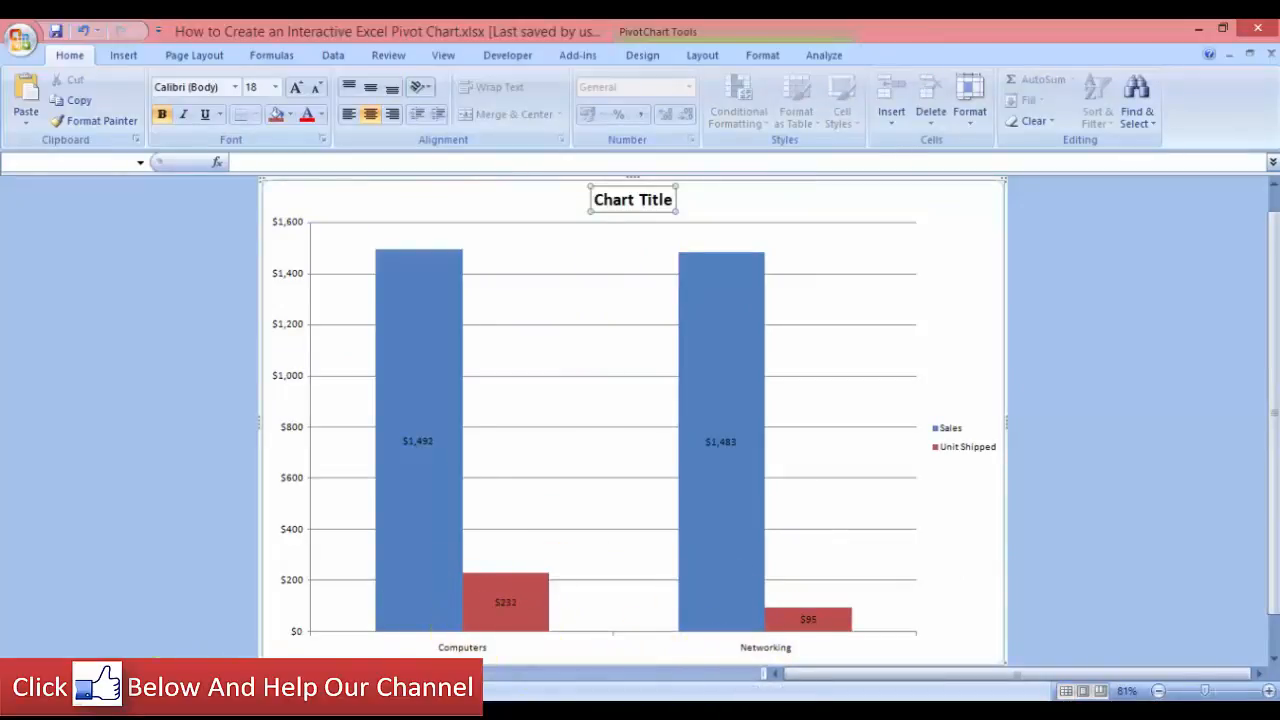
left_click(135, 674)
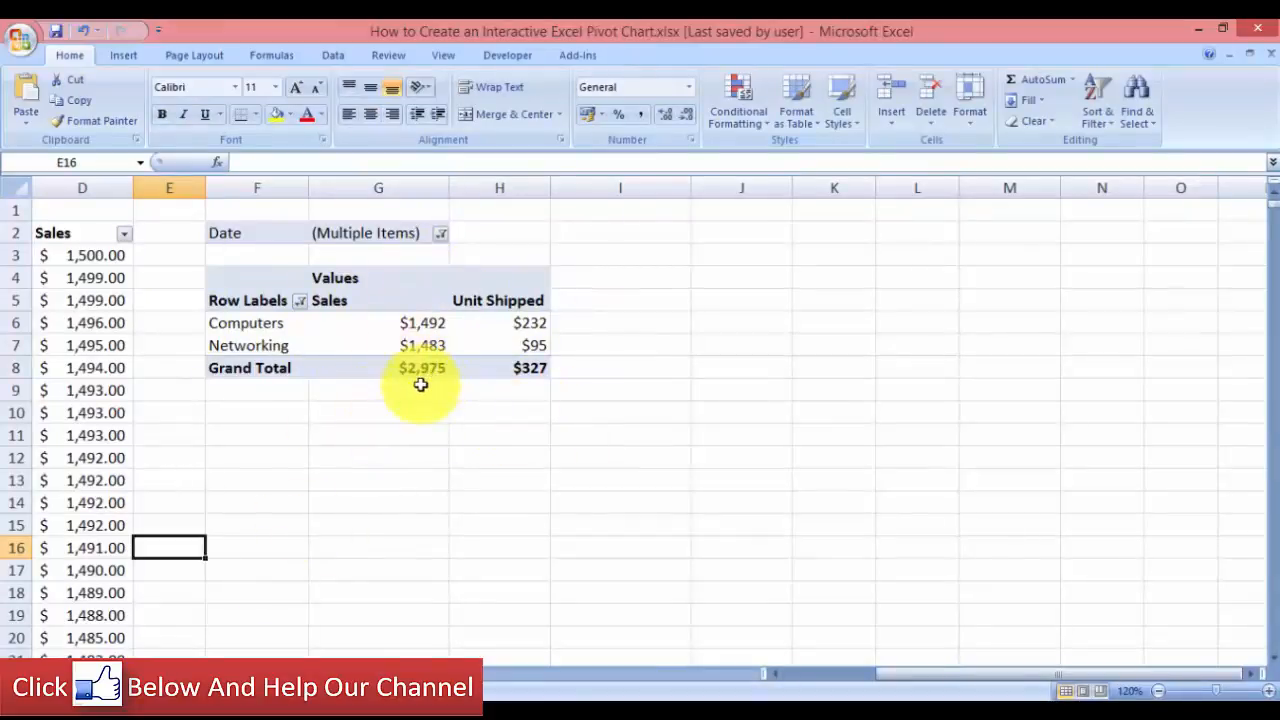
mouse_move(422, 328)
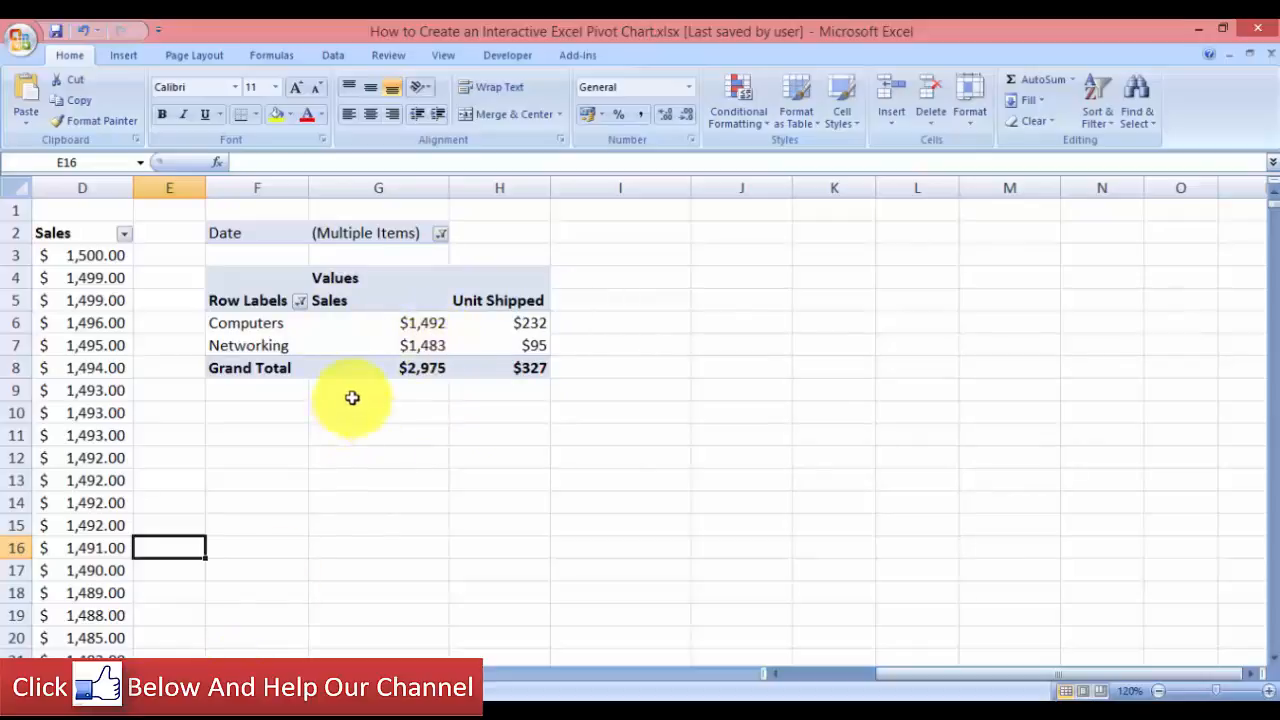
left_click(101, 673)
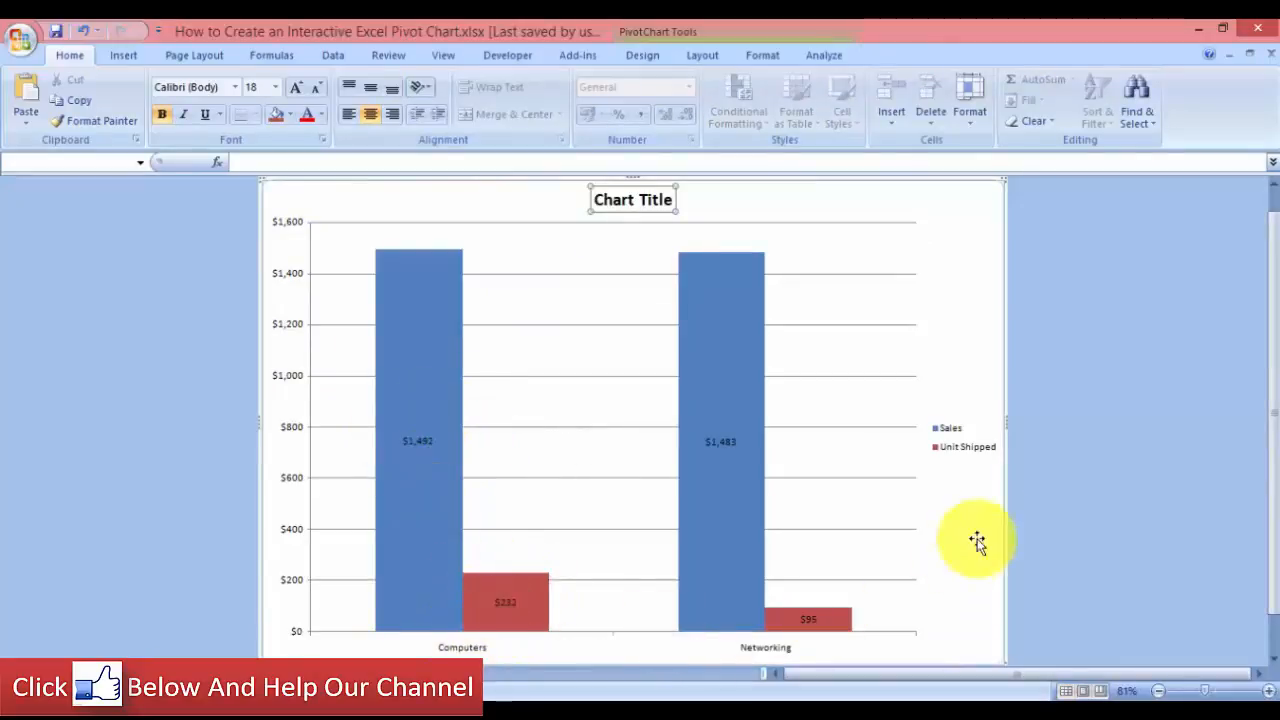
left_click(137, 571)
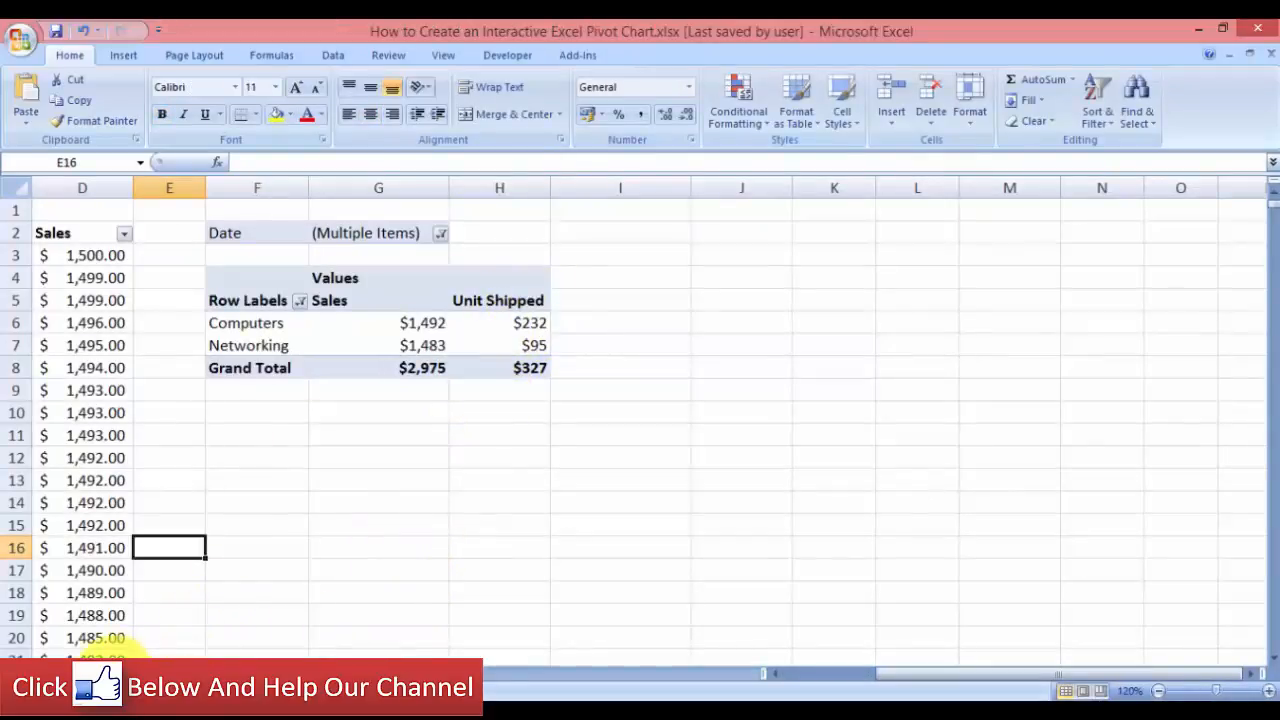
left_click(96, 672)
mouse_move(452, 516)
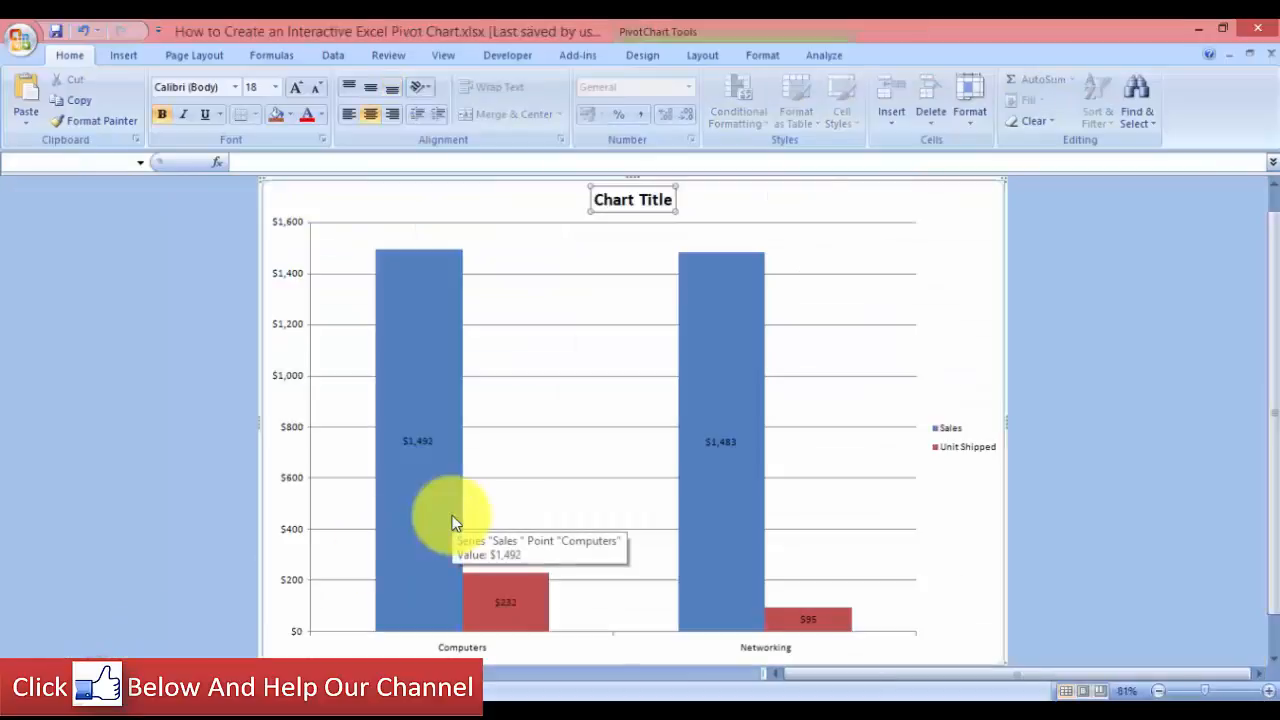